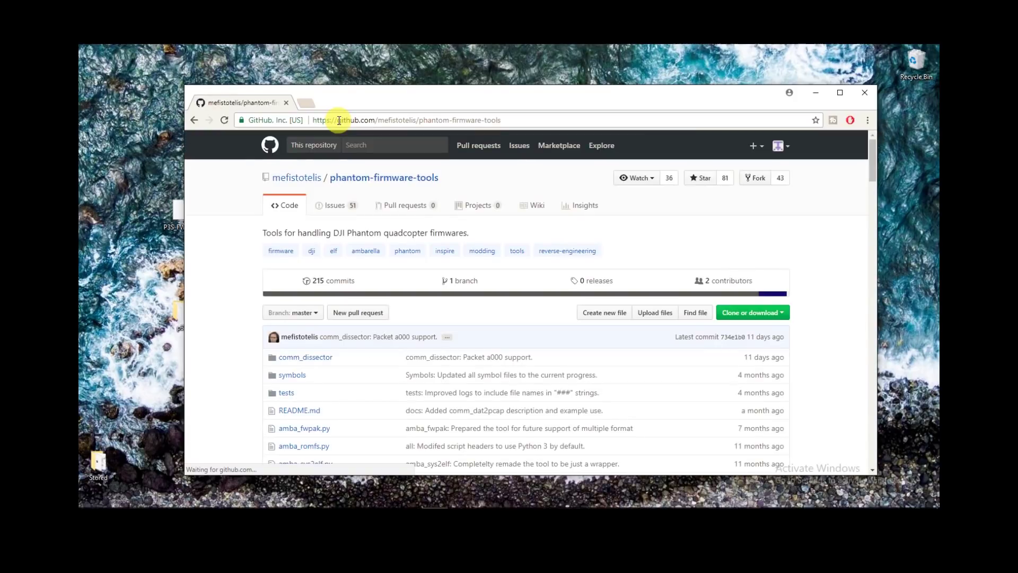
Save the raw dji_fwcon.py script from GitHub into the Desktop p3 folder.
{"action": "scroll", "coordinate": [350, 321], "scroll_direction": "down", "scroll_amount": 8}
{"action": "scroll", "coordinate": [349, 325], "scroll_direction": "down", "scroll_amount": 1}
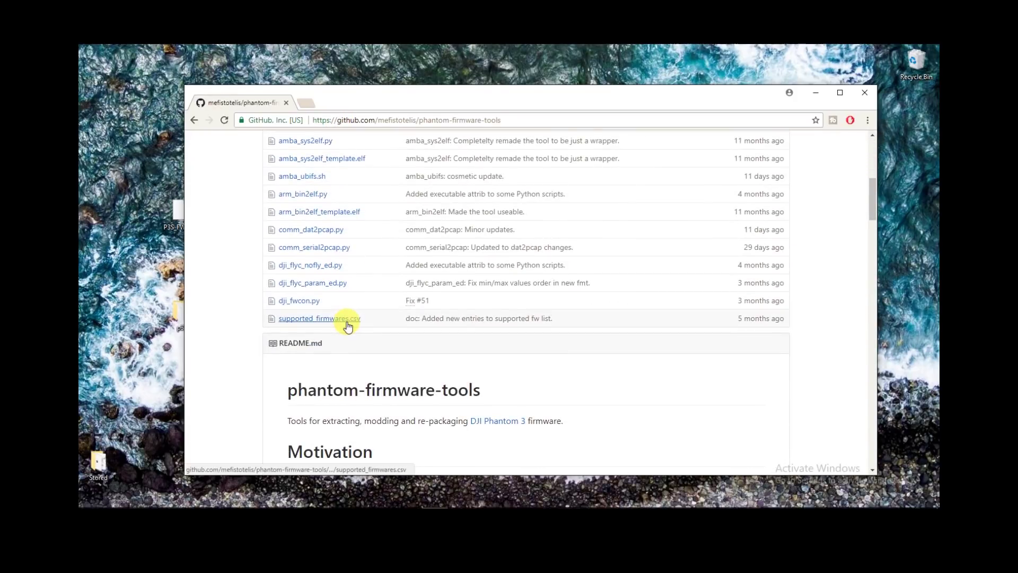
{"action": "left_click", "coordinate": [299, 301]}
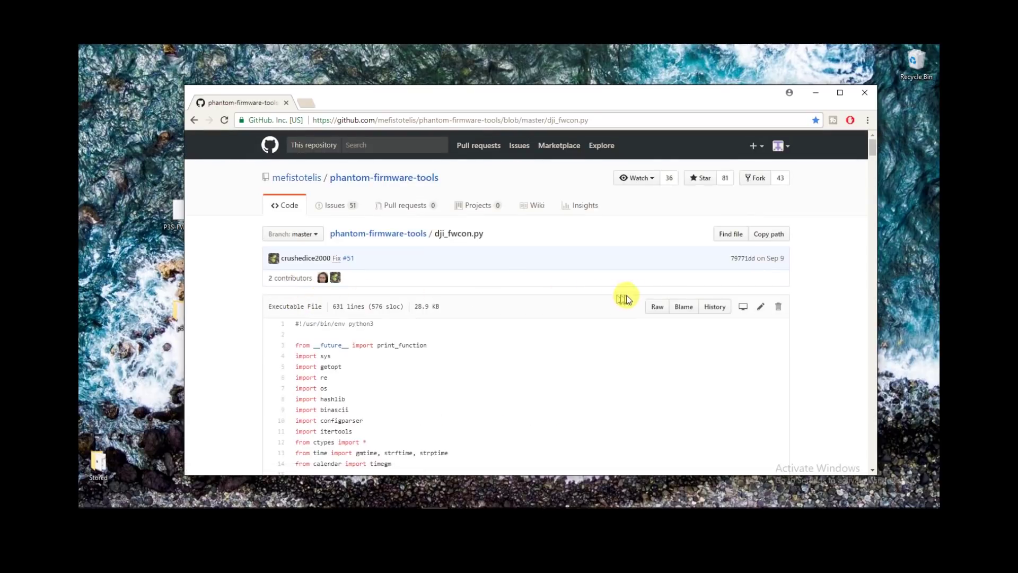
{"action": "right_click", "coordinate": [657, 309]}
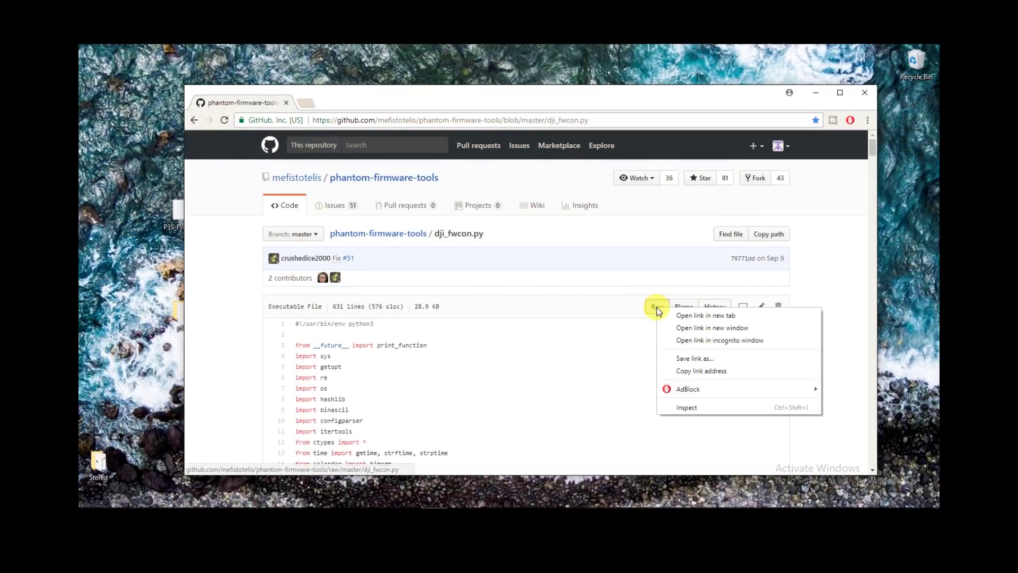
{"action": "left_click", "coordinate": [679, 359]}
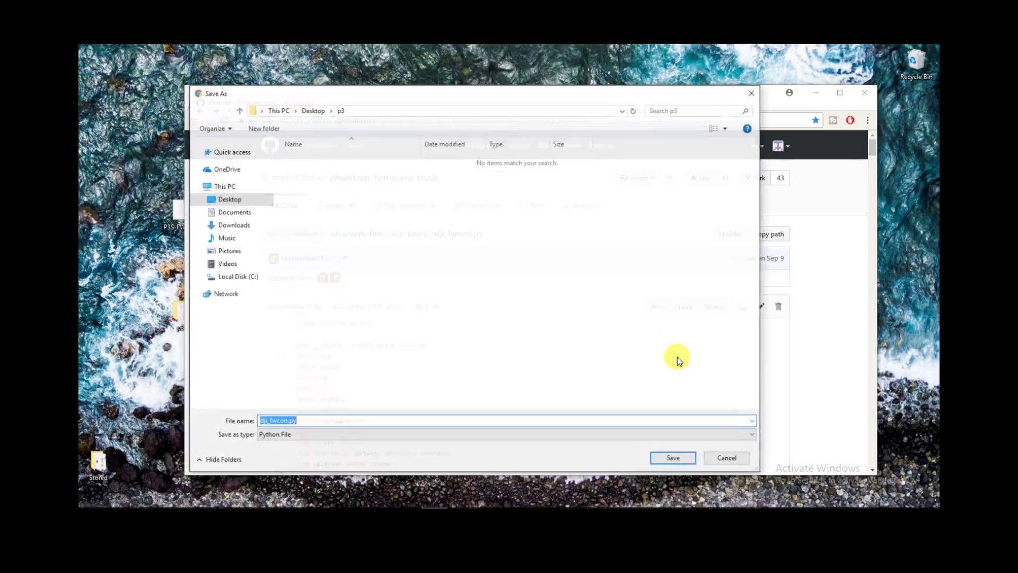
{"action": "left_click", "coordinate": [234, 199]}
{"action": "double_click", "coordinate": [321, 174]}
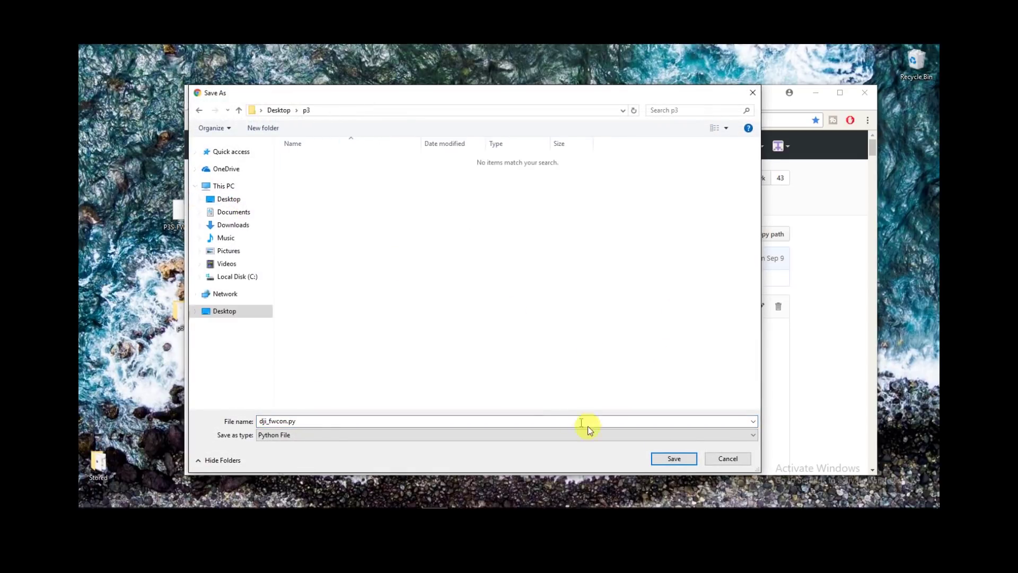
{"action": "left_click", "coordinate": [672, 458]}
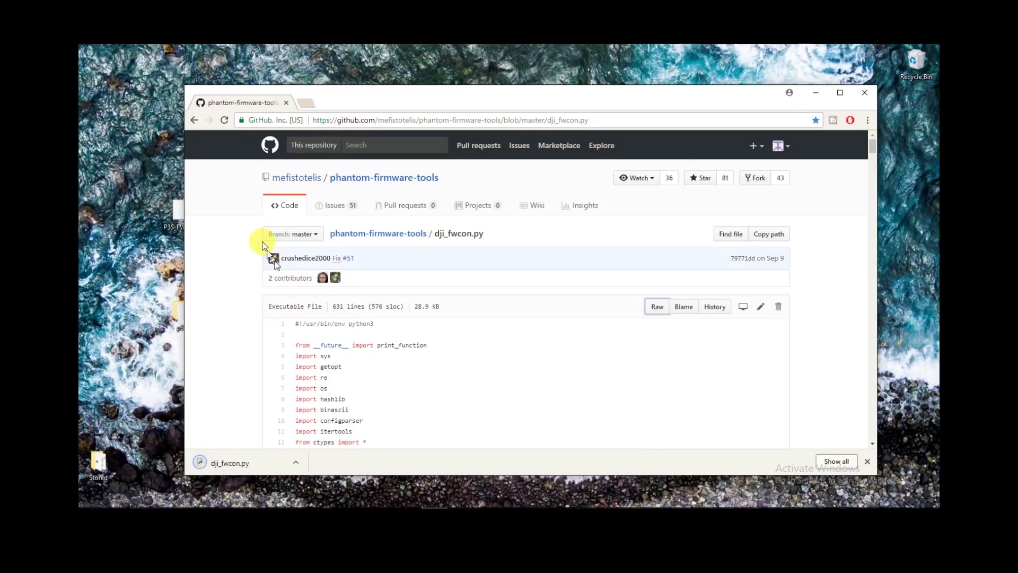
Save the raw dji_flyc_param_ed.py script into the same p3 folder.
{"action": "left_click", "coordinate": [196, 121]}
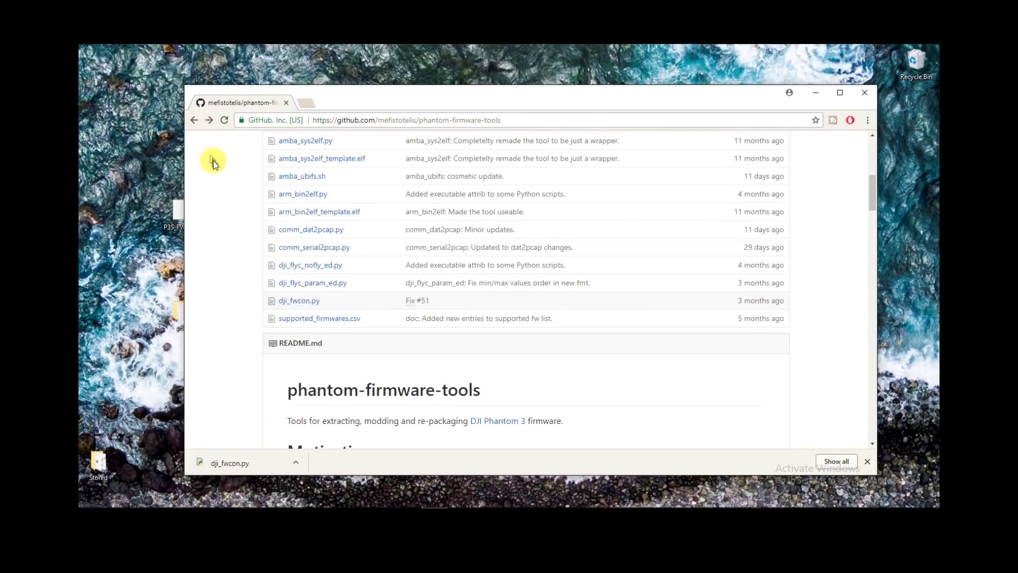
{"action": "left_click", "coordinate": [309, 284]}
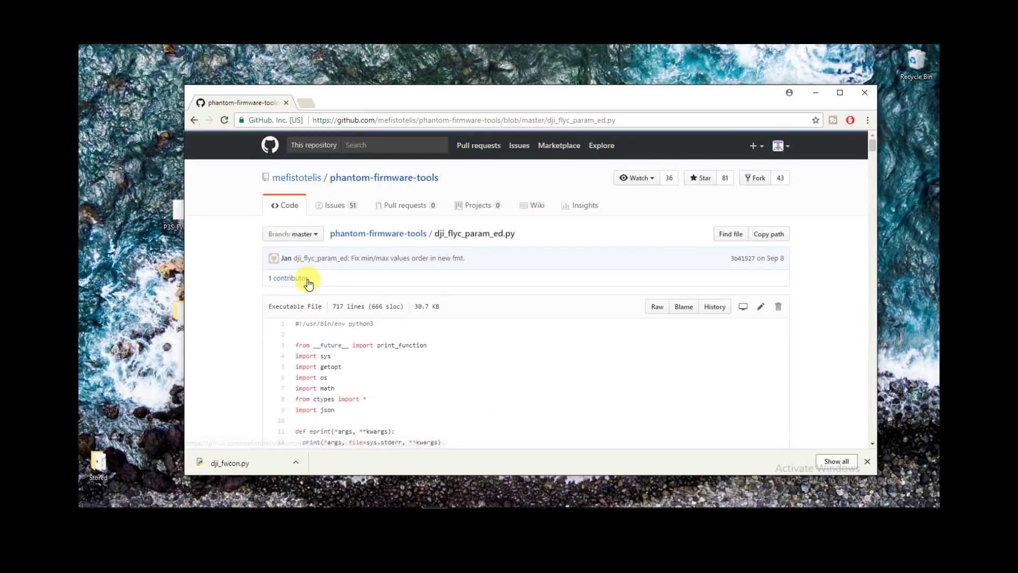
{"action": "right_click", "coordinate": [654, 307]}
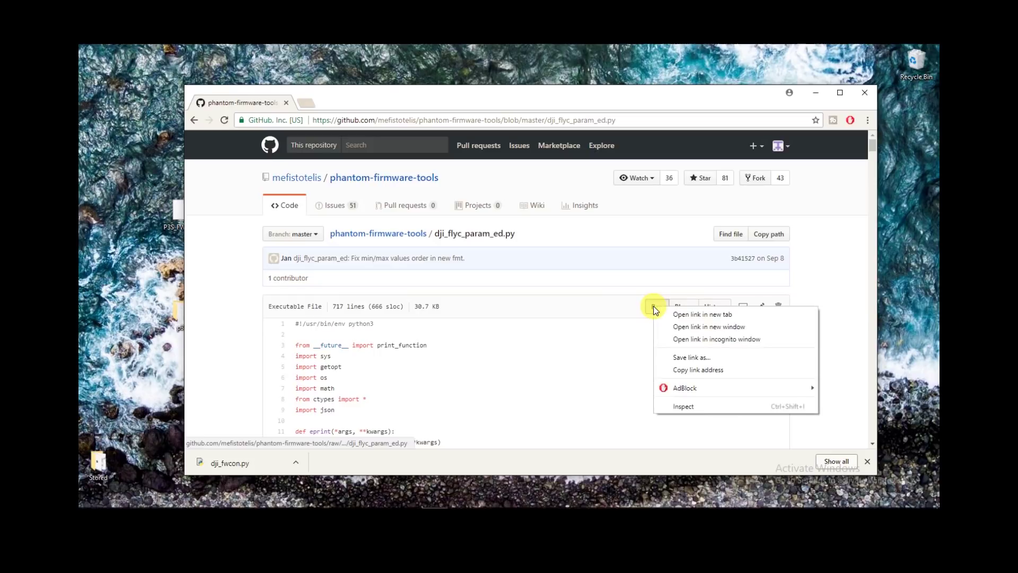
{"action": "left_click", "coordinate": [678, 359]}
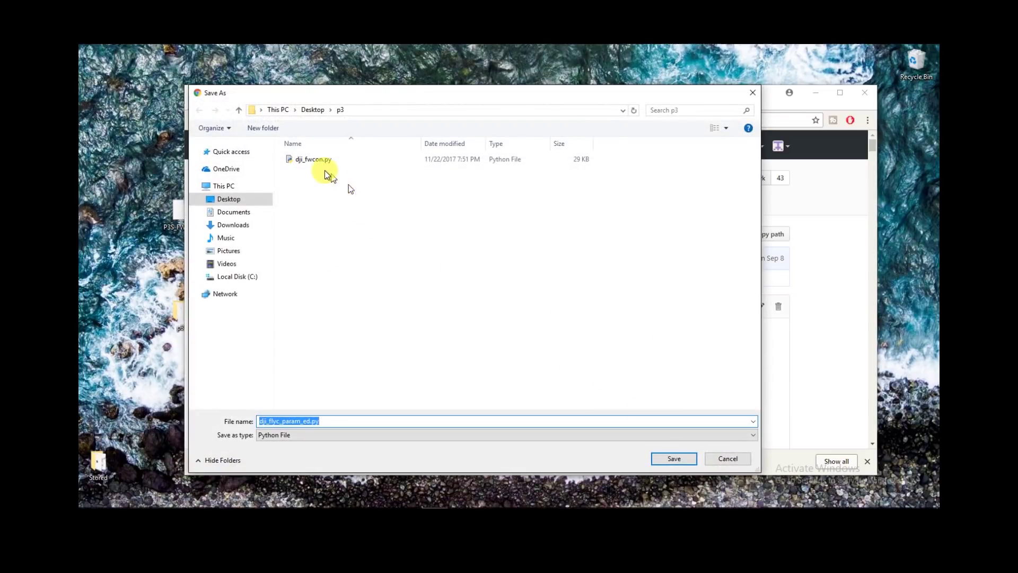
{"action": "left_click", "coordinate": [681, 460]}
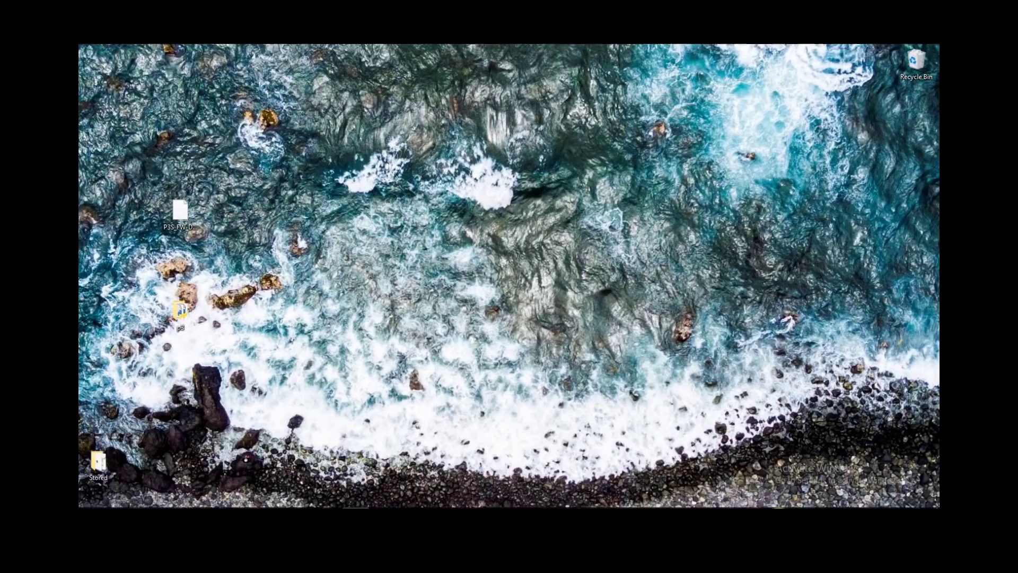
Search Google for 'python download' and go to the python.org downloads page.
{"action": "left_click", "coordinate": [428, 506]}
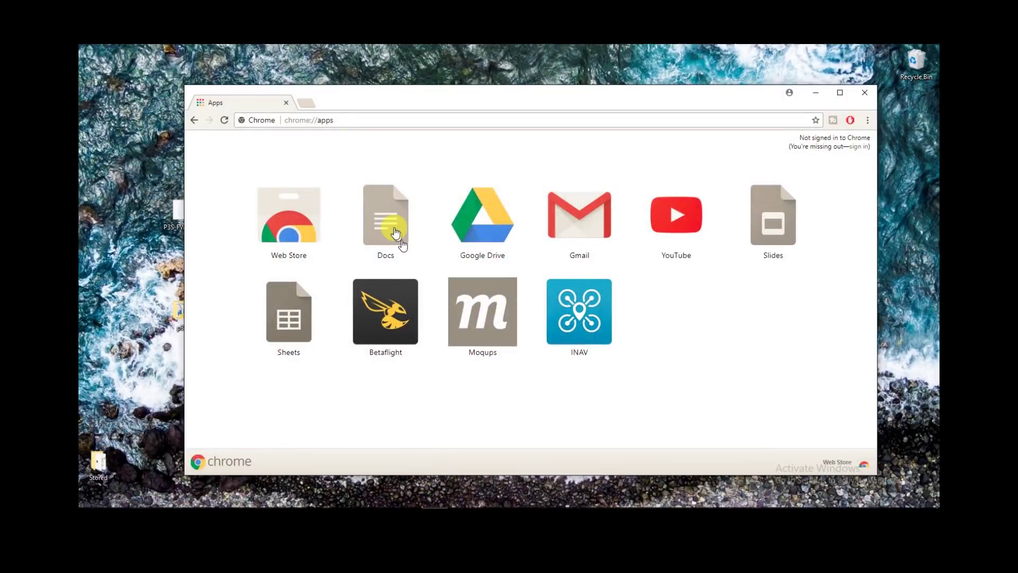
{"action": "left_click", "coordinate": [349, 116]}
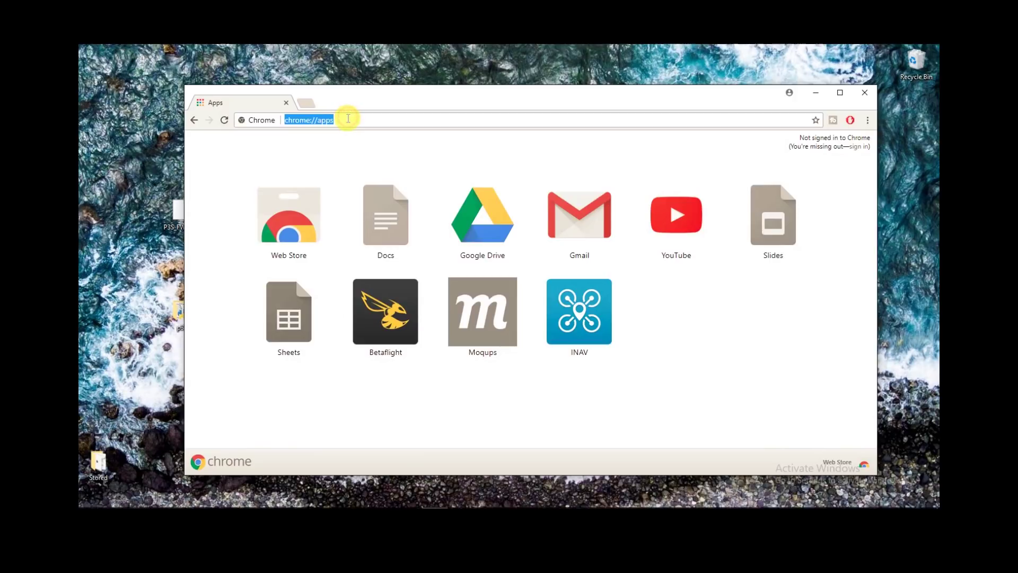
{"action": "type", "text": "python download"}
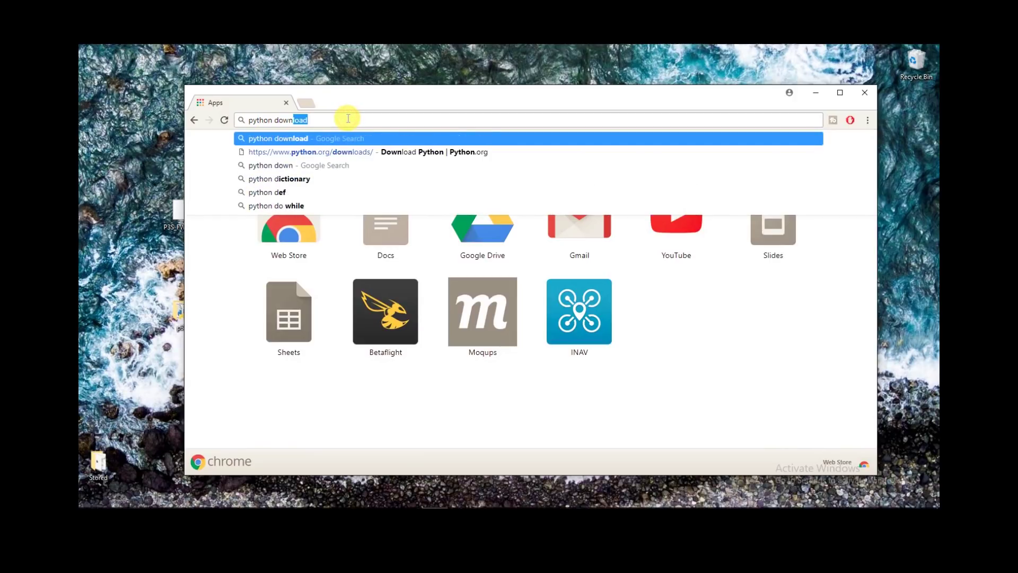
{"action": "key", "text": "Return"}
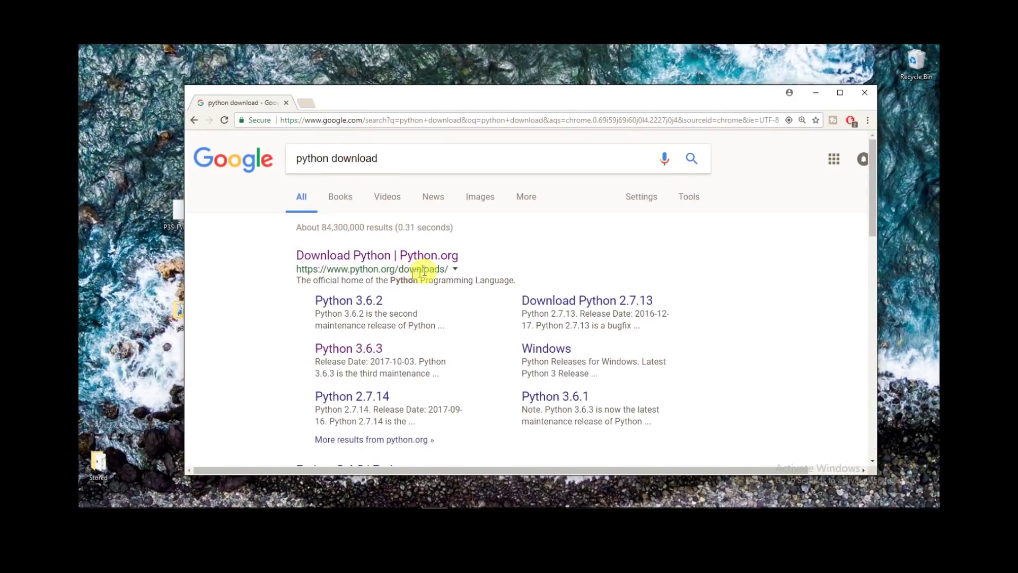
{"action": "left_click", "coordinate": [353, 257]}
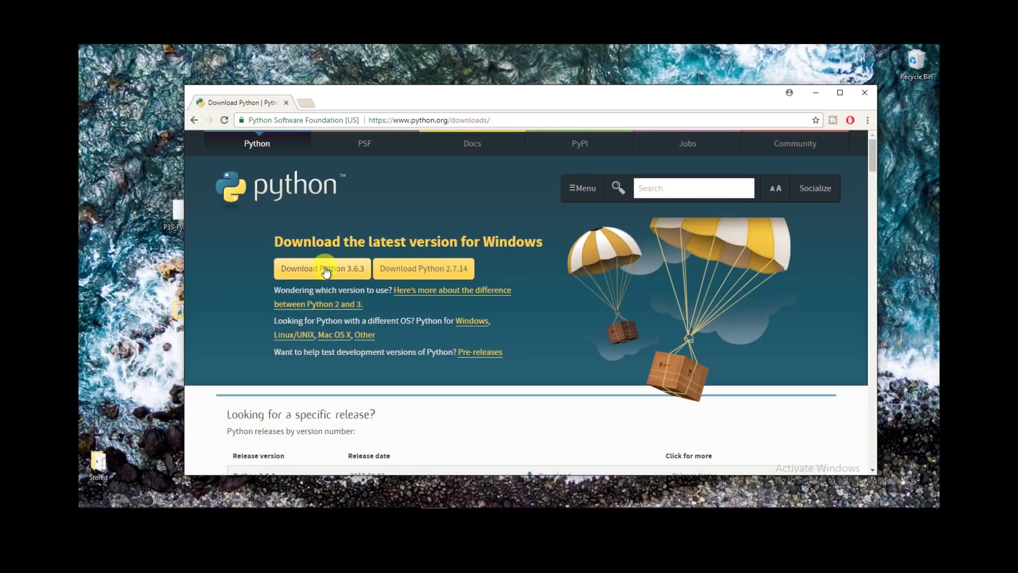
Download the Python 3.6.3 installer and run it.
{"action": "left_click", "coordinate": [326, 272]}
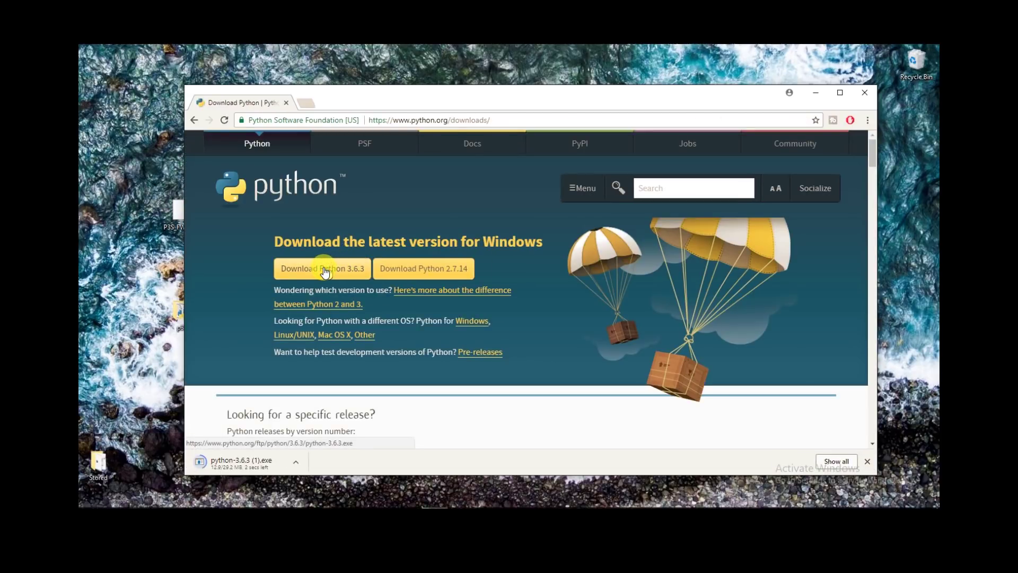
{"action": "left_click", "coordinate": [265, 467]}
{"action": "left_click", "coordinate": [544, 291]}
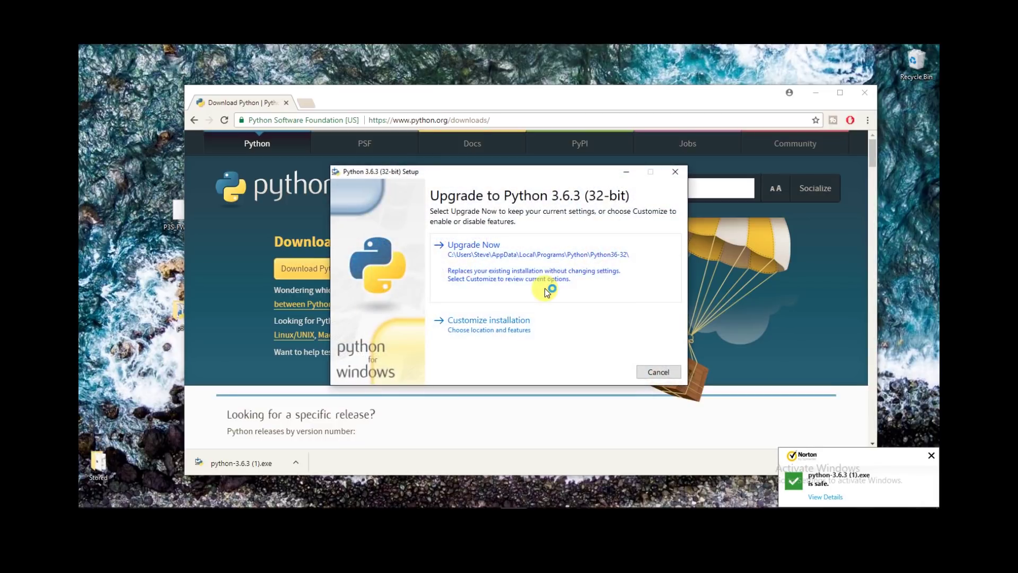
Upgrade to Python 3.6.3 (32-bit), dismiss the Norton popup, and close the finished installer.
{"action": "left_click", "coordinate": [540, 269]}
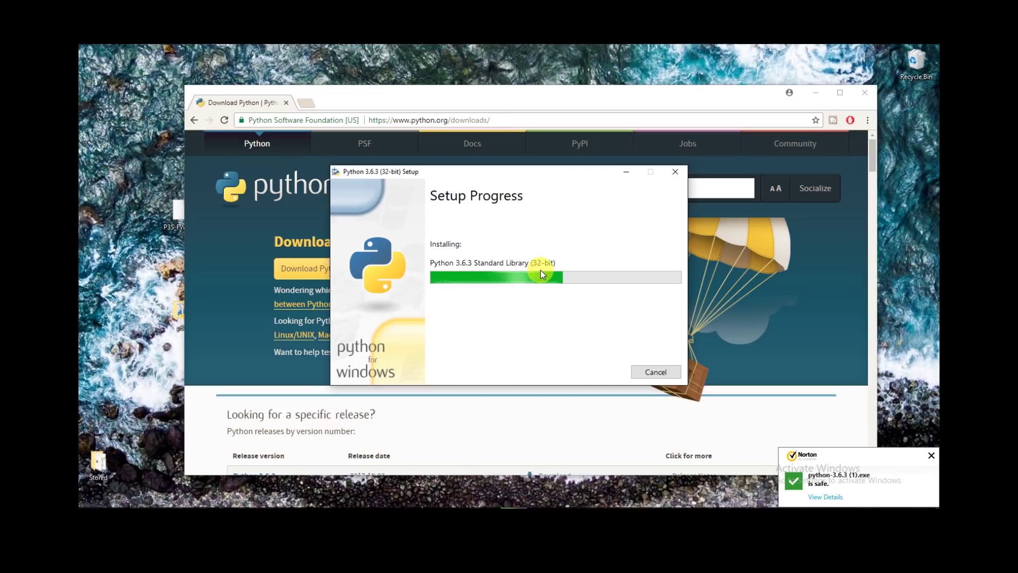
{"action": "left_click", "coordinate": [931, 455]}
{"action": "left_click", "coordinate": [473, 219]}
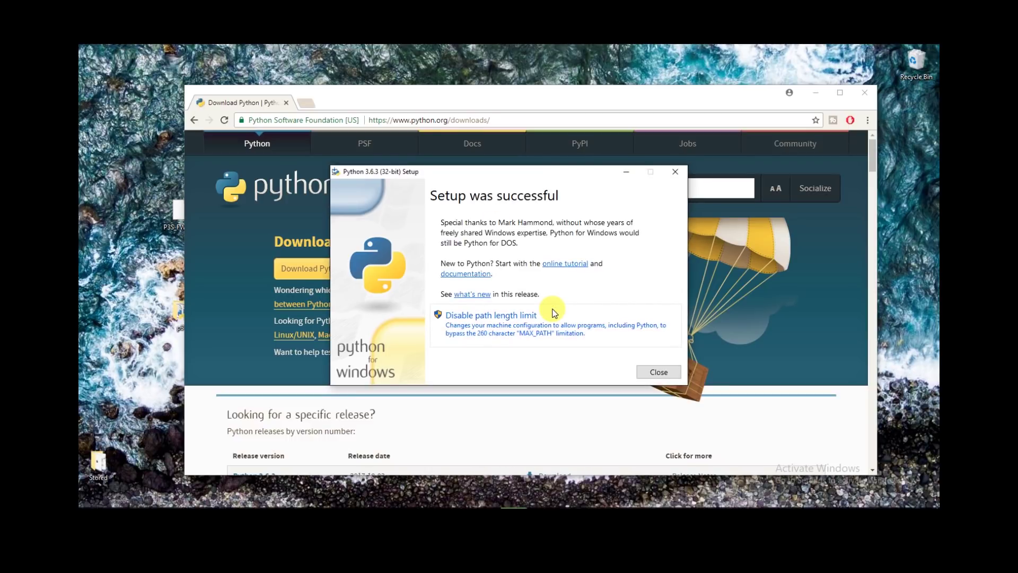
{"action": "left_click", "coordinate": [653, 373]}
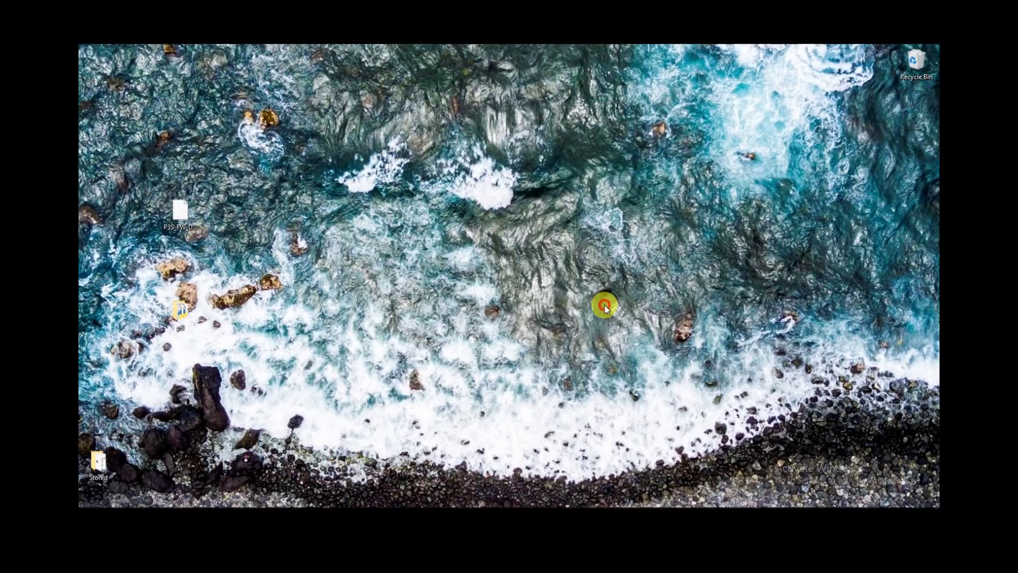
Open cmd via Win+R, change into Desktop\p3, and list its files with dir.
{"action": "key", "text": "super+r"}
{"action": "type", "text": "c"}
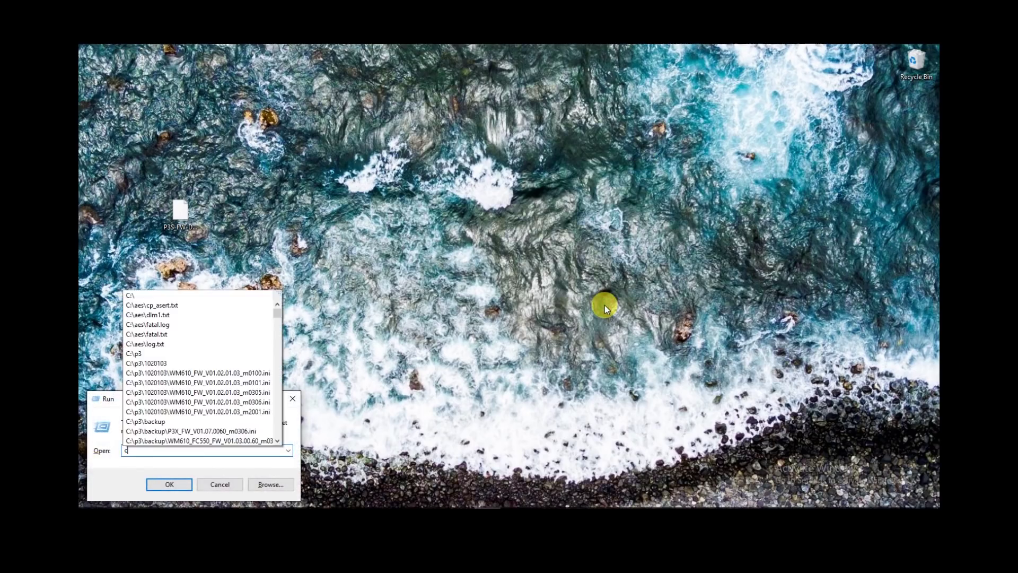
{"action": "type", "text": "md"}
{"action": "key", "text": "Return"}
{"action": "type", "text": "cd deksktop"}
{"action": "key", "text": "Return"}
{"action": "type", "text": "cd p3"}
{"action": "key", "text": "Return"}
{"action": "type", "text": "dir"}
{"action": "key", "text": "Return"}
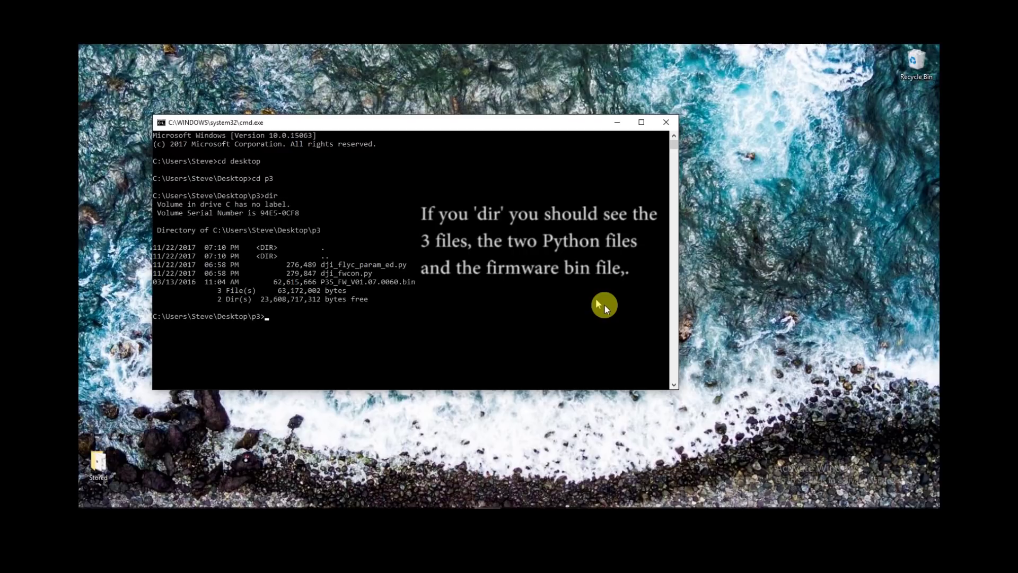
{"action": "left_click", "coordinate": [603, 307]}
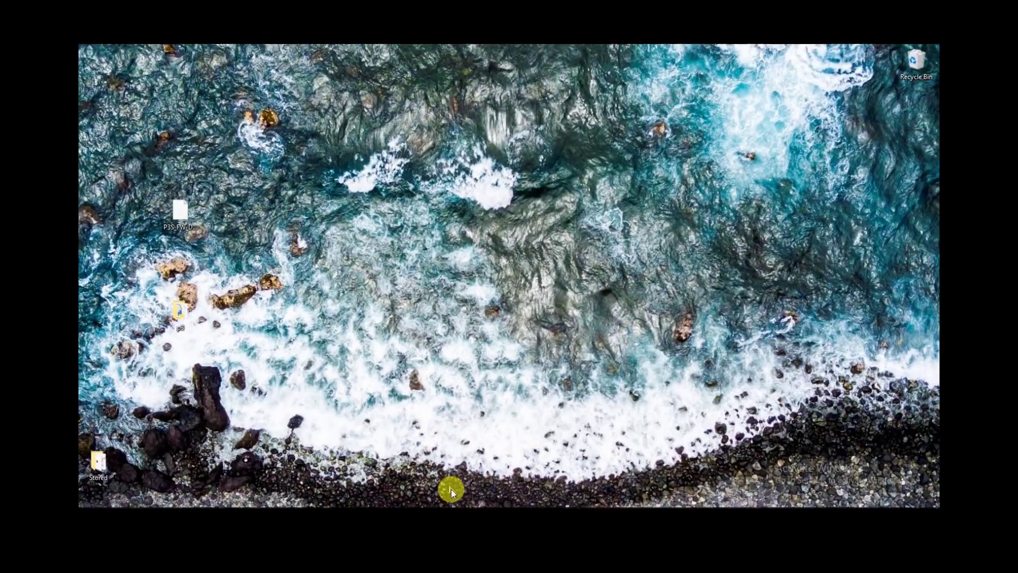
{"action": "left_click", "coordinate": [491, 506]}
Paste the dji_fwcon.py command from Notepad into cmd and run it on P3S_FW_V01.07.0060.bin.
{"action": "left_click", "coordinate": [485, 508]}
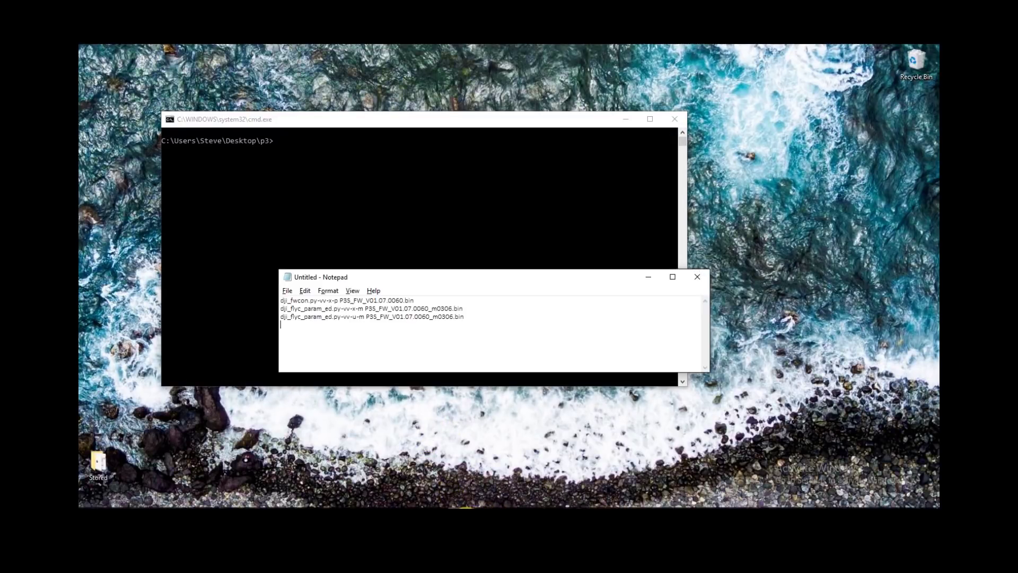
{"action": "left_click_drag", "start_coordinate": [426, 301], "coordinate": [273, 298]}
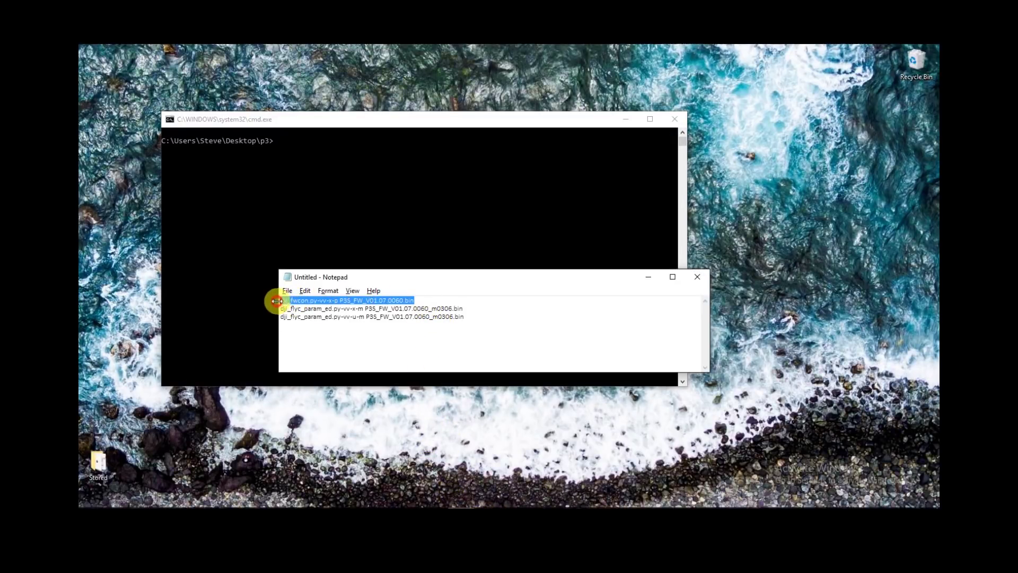
{"action": "left_click", "coordinate": [305, 290]}
{"action": "left_click", "coordinate": [256, 330]}
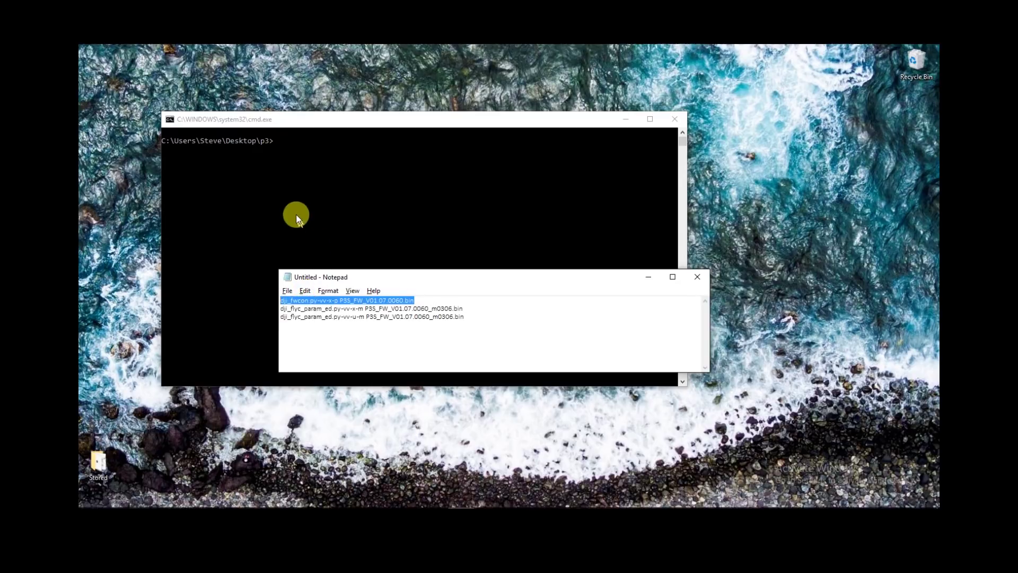
{"action": "left_click", "coordinate": [296, 214]}
{"action": "right_click", "coordinate": [300, 184]}
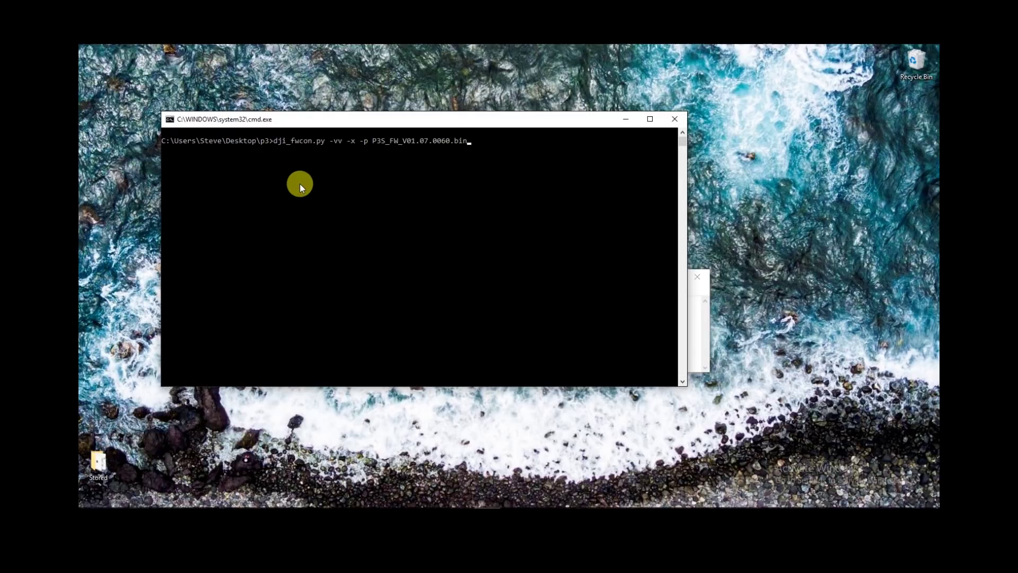
{"action": "key", "text": "Return"}
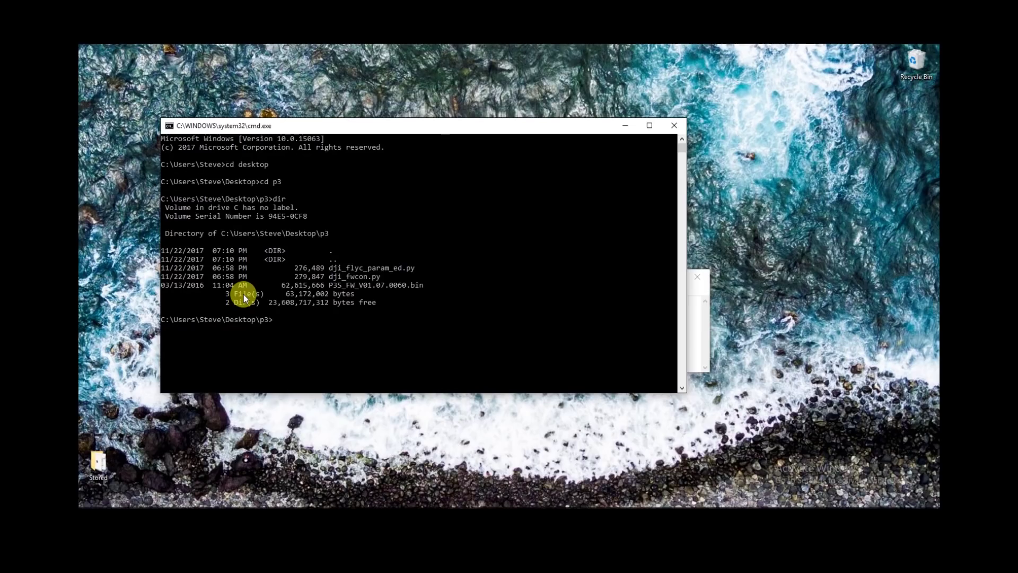
{"action": "type", "text": "P"}
{"action": "key", "text": "Tab"}
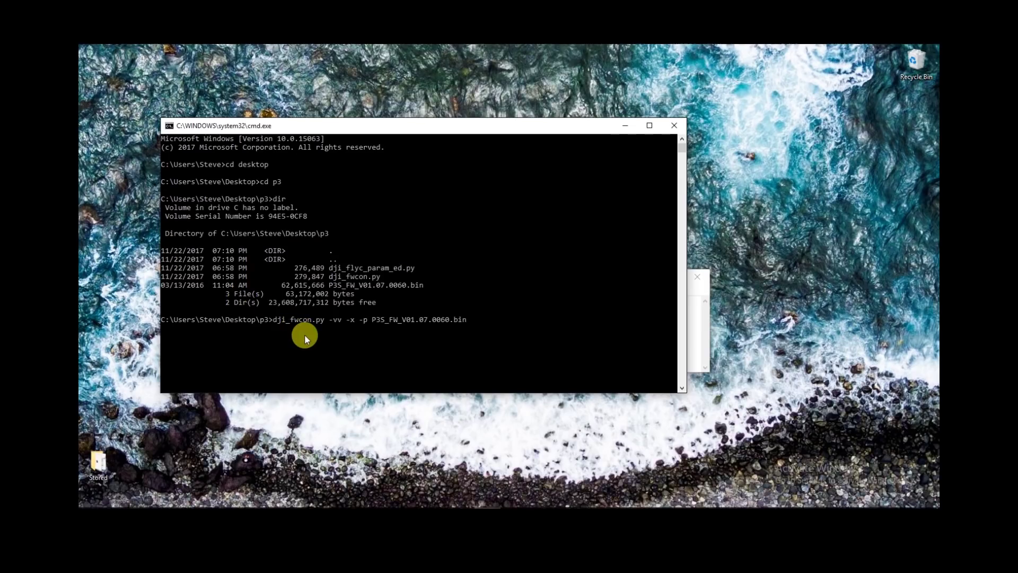
{"action": "key", "text": "Return"}
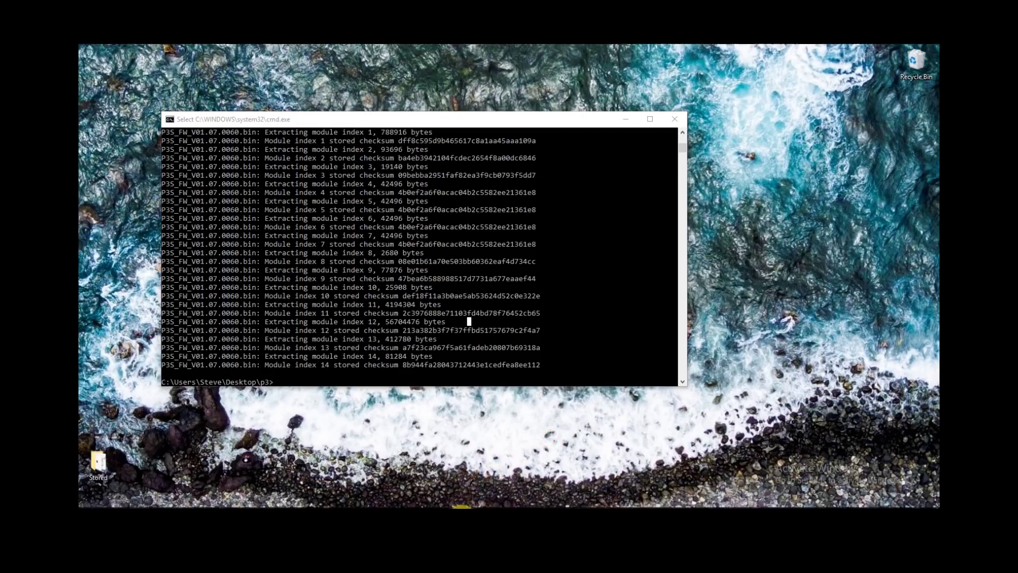
Copy the dji_flyc_param_ed.py line from Notepad and run it on P3S_FW_V01.07.0060_m0306.bin.
{"action": "left_click", "coordinate": [465, 501]}
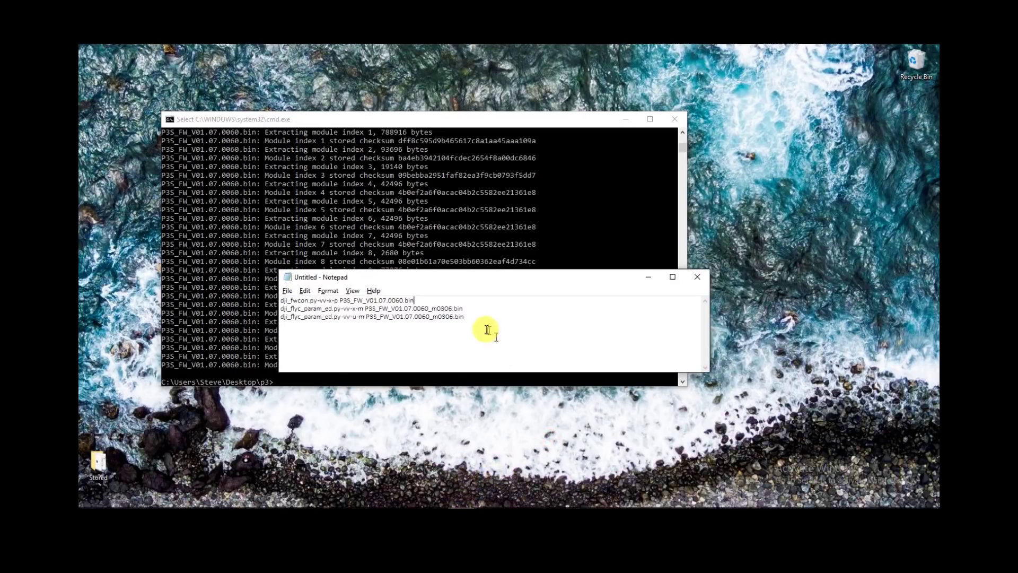
{"action": "left_click_drag", "start_coordinate": [471, 308], "coordinate": [300, 313]}
{"action": "right_click", "coordinate": [301, 312]}
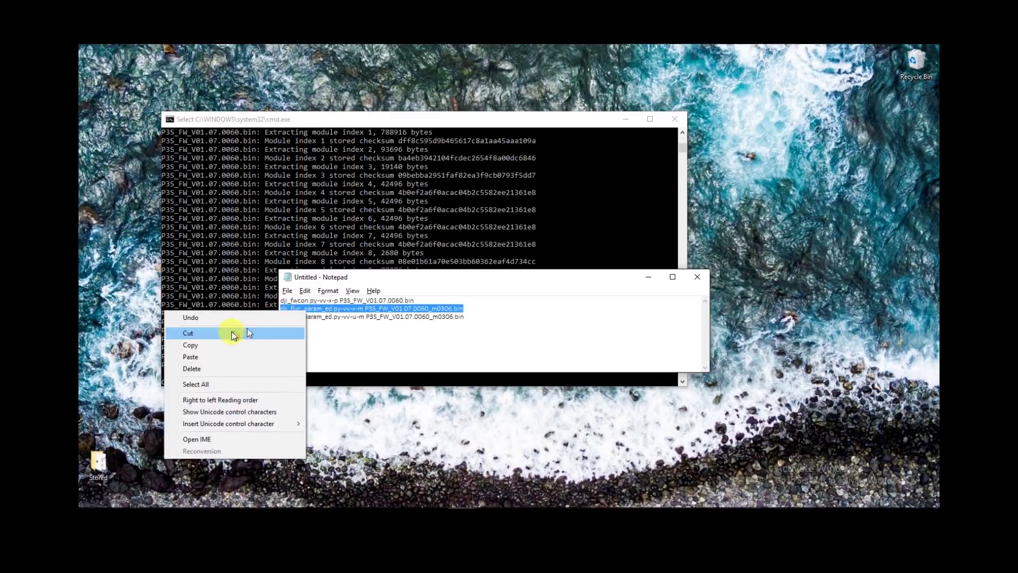
{"action": "left_click", "coordinate": [194, 346]}
{"action": "left_click", "coordinate": [382, 119]}
{"action": "right_click", "coordinate": [290, 364]}
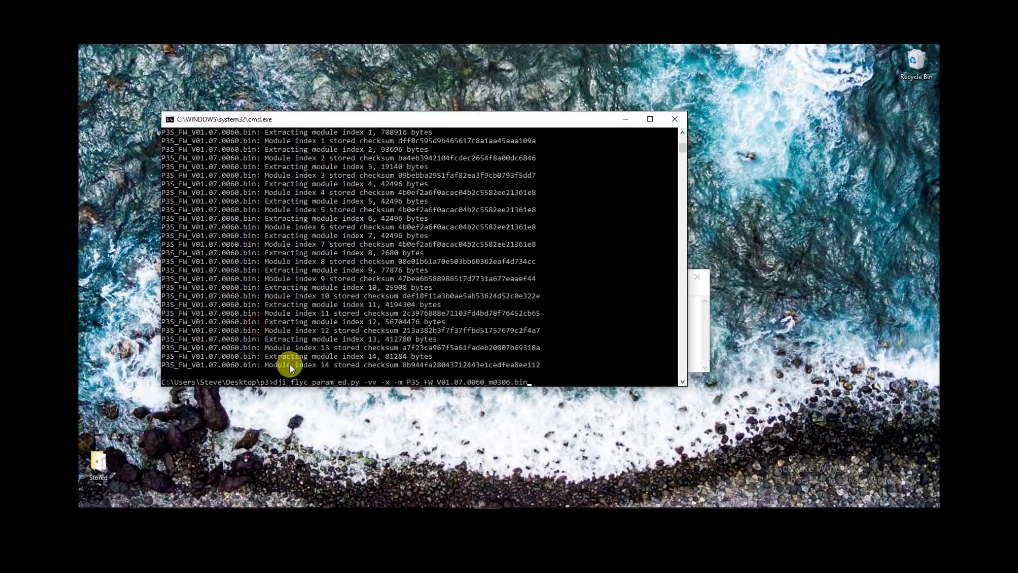
{"action": "key", "text": "Return"}
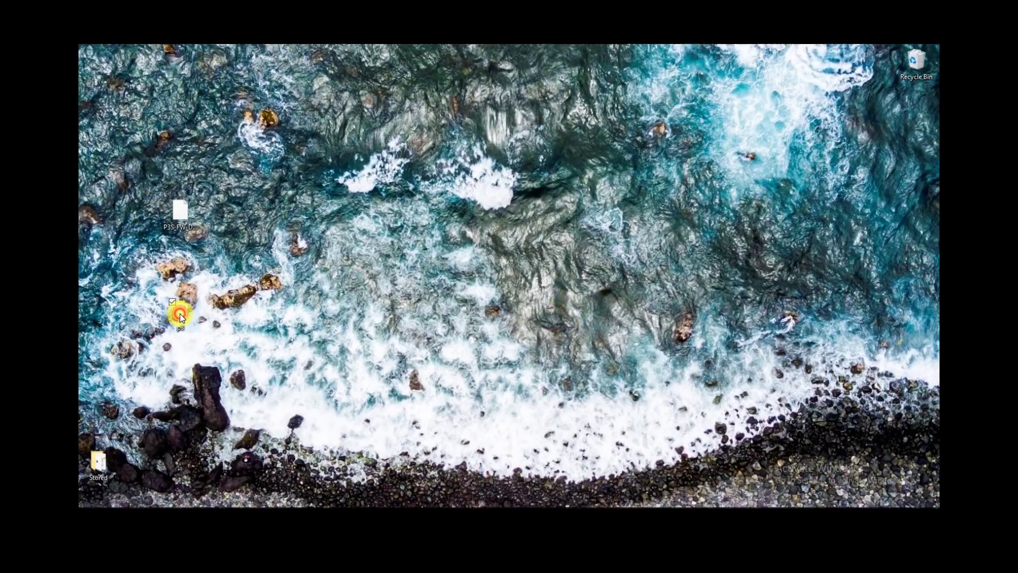
Duplicate flyc_param_infos in the p3 folder as a backup copy.
{"action": "double_click", "coordinate": [180, 314]}
{"action": "left_click", "coordinate": [375, 259]}
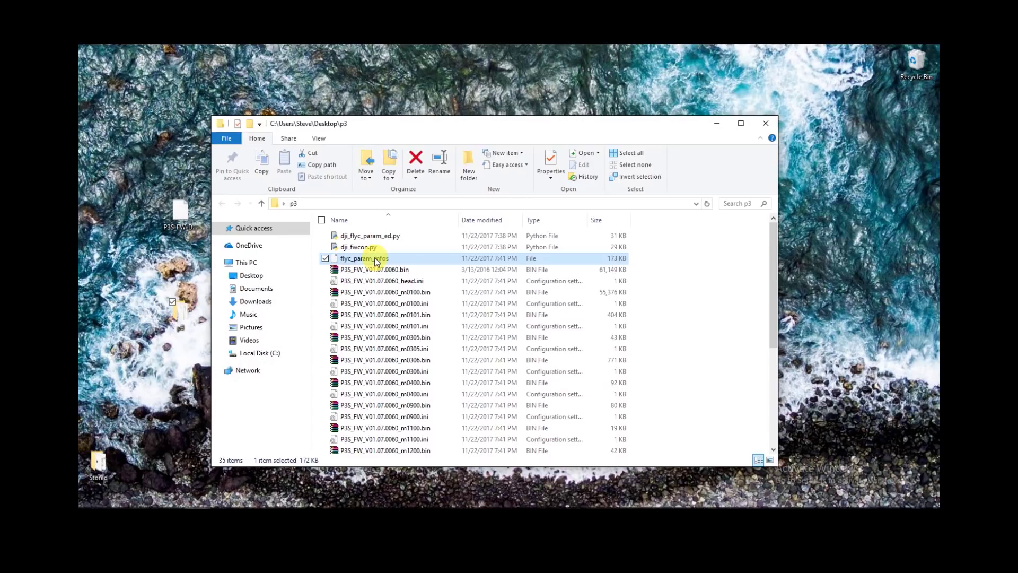
{"action": "right_click", "coordinate": [386, 258]}
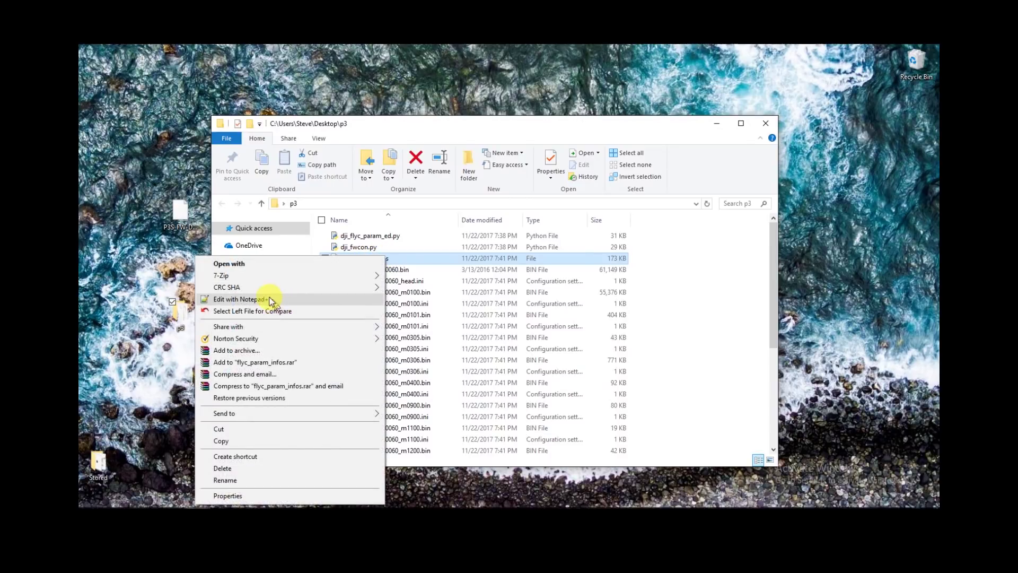
{"action": "left_click", "coordinate": [235, 442]}
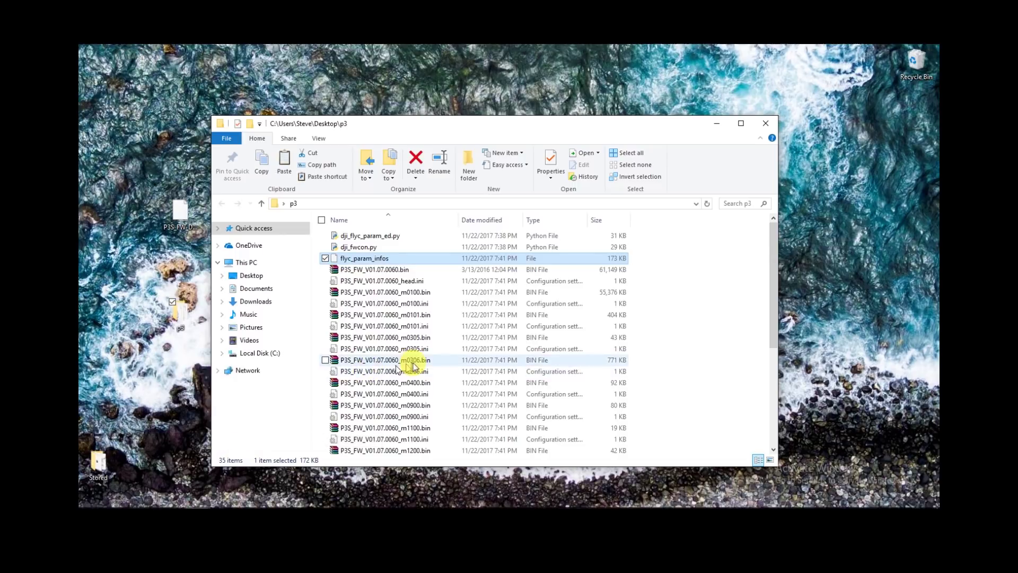
{"action": "key", "text": "ctrl+v"}
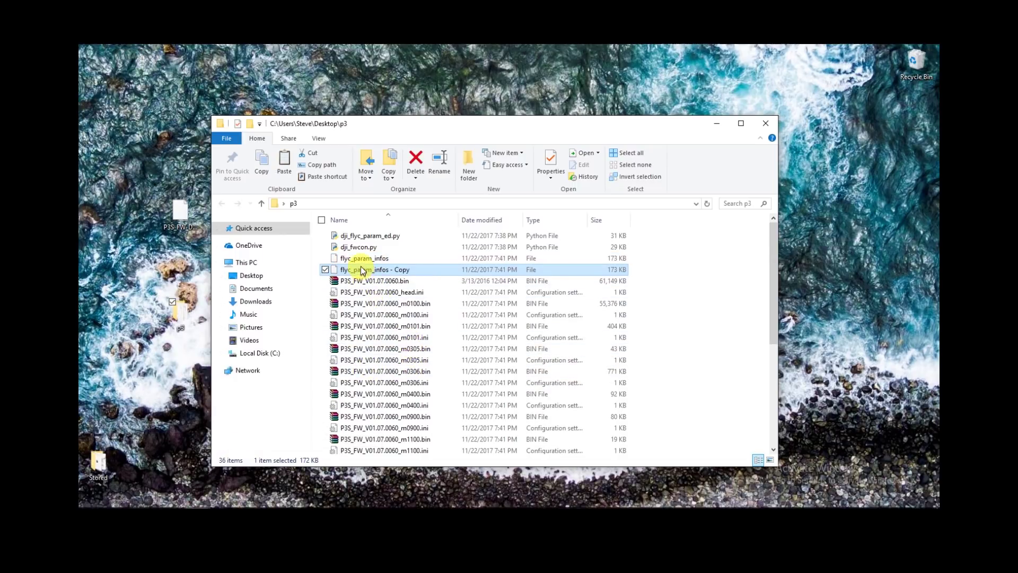
Open the original flyc_param_infos in Notepad++ for editing.
{"action": "left_click", "coordinate": [357, 260]}
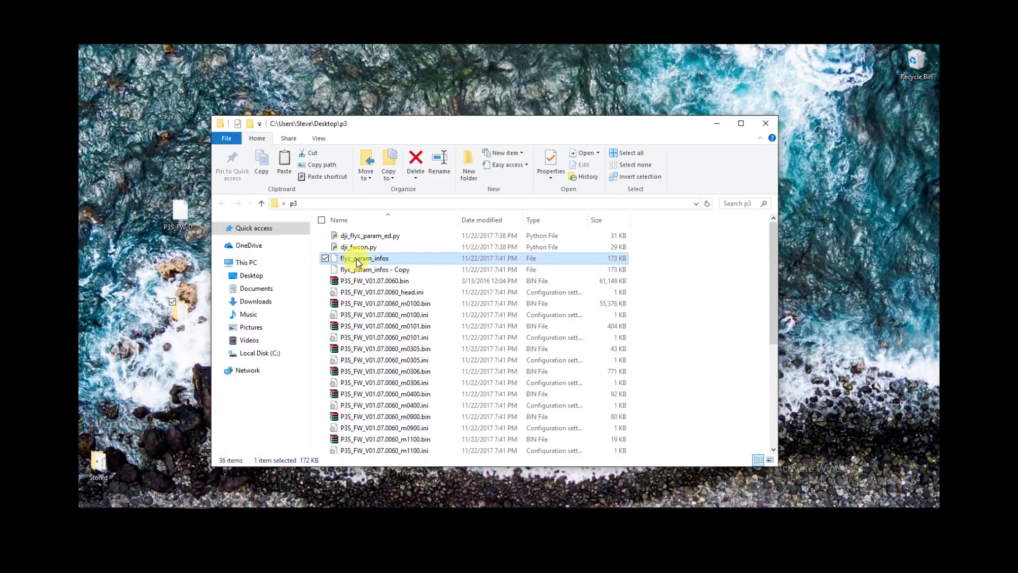
{"action": "right_click", "coordinate": [358, 261]}
{"action": "left_click", "coordinate": [290, 303]}
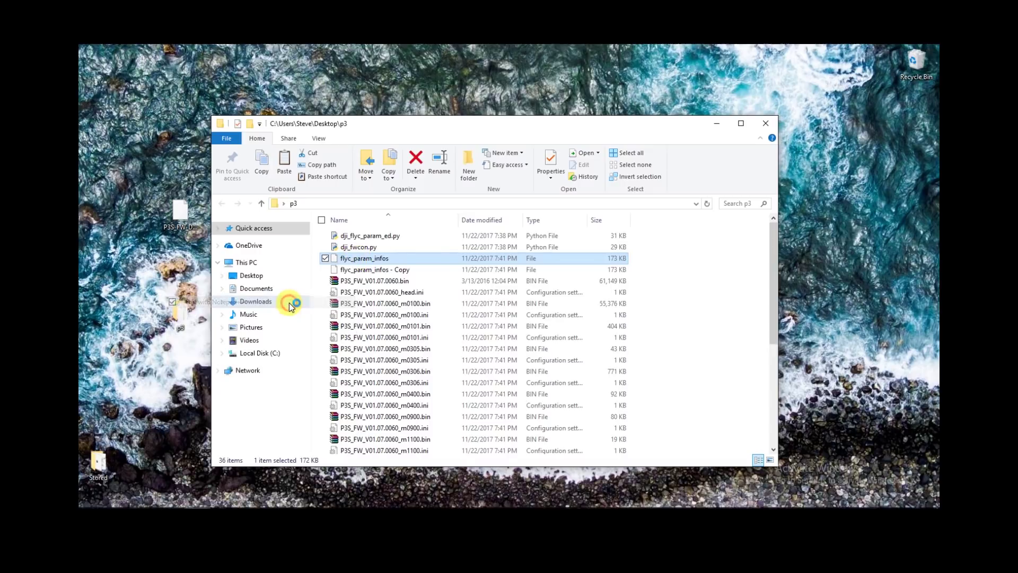
{"action": "left_click", "coordinate": [290, 302]}
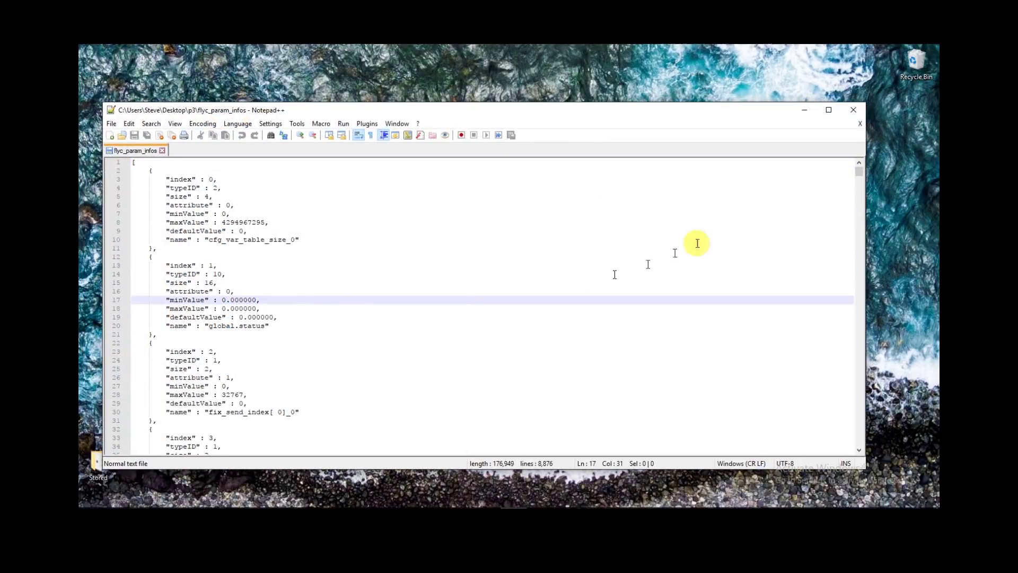
{"action": "mouse_move", "coordinate": [861, 170]}
{"action": "left_mouse_down"}
{"action": "mouse_move", "coordinate": [859, 200]}
{"action": "mouse_move", "coordinate": [859, 169]}
{"action": "left_mouse_up"}
{"action": "left_click", "coordinate": [164, 214]}
{"action": "left_click", "coordinate": [243, 221]}
{"action": "left_click", "coordinate": [266, 229]}
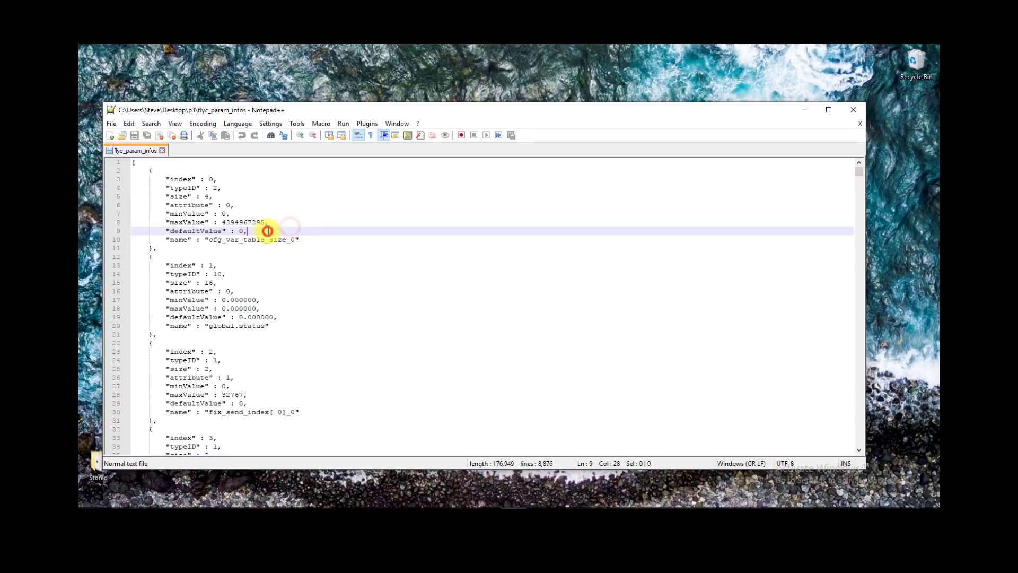
{"action": "left_click_drag", "start_coordinate": [312, 240], "coordinate": [165, 237]}
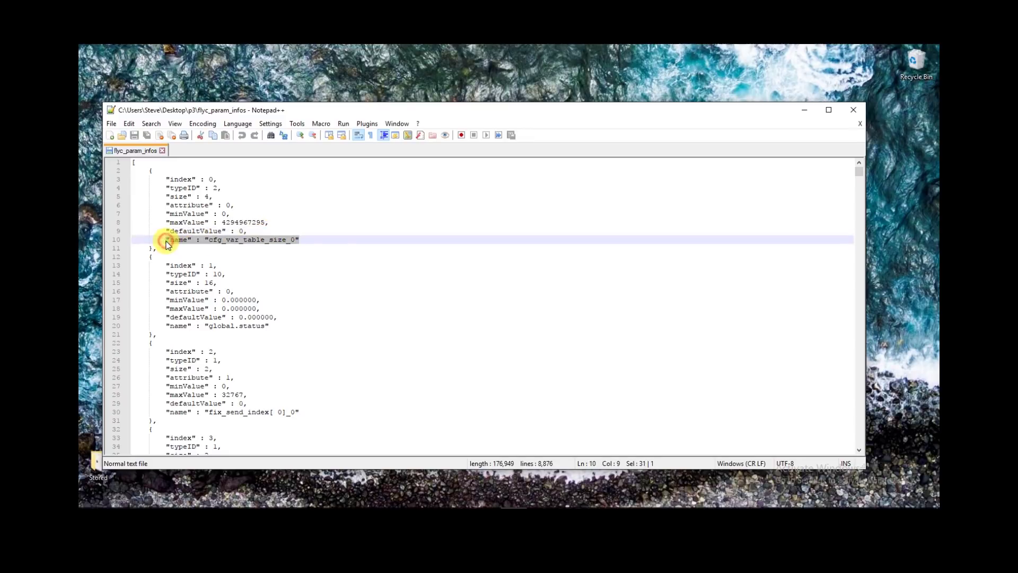
{"action": "left_click_drag", "start_coordinate": [249, 231], "coordinate": [166, 232]}
{"action": "left_click", "coordinate": [181, 232]}
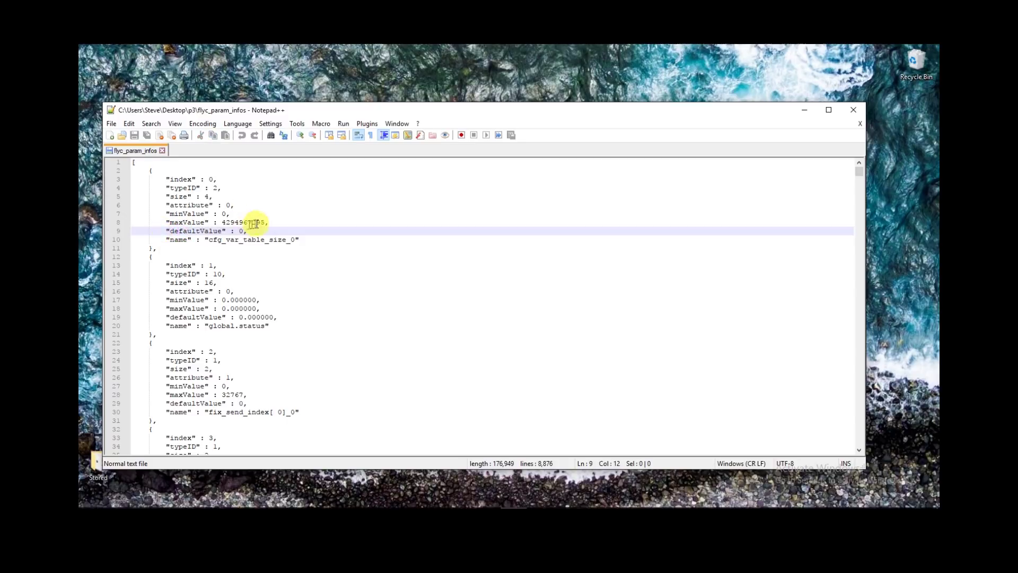
{"action": "left_click_drag", "start_coordinate": [270, 222], "coordinate": [166, 227]}
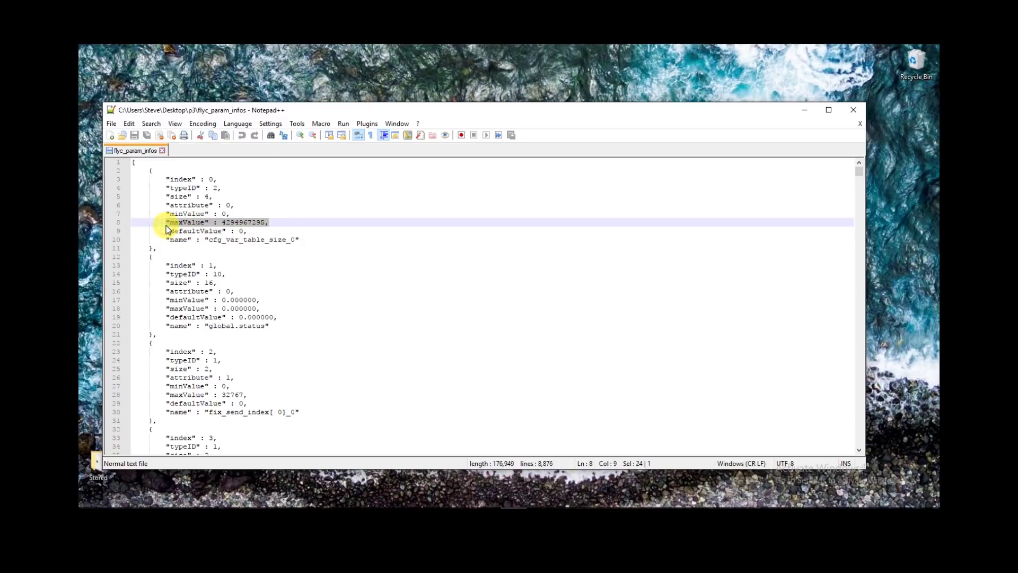
{"action": "left_click_drag", "start_coordinate": [234, 211], "coordinate": [175, 219]}
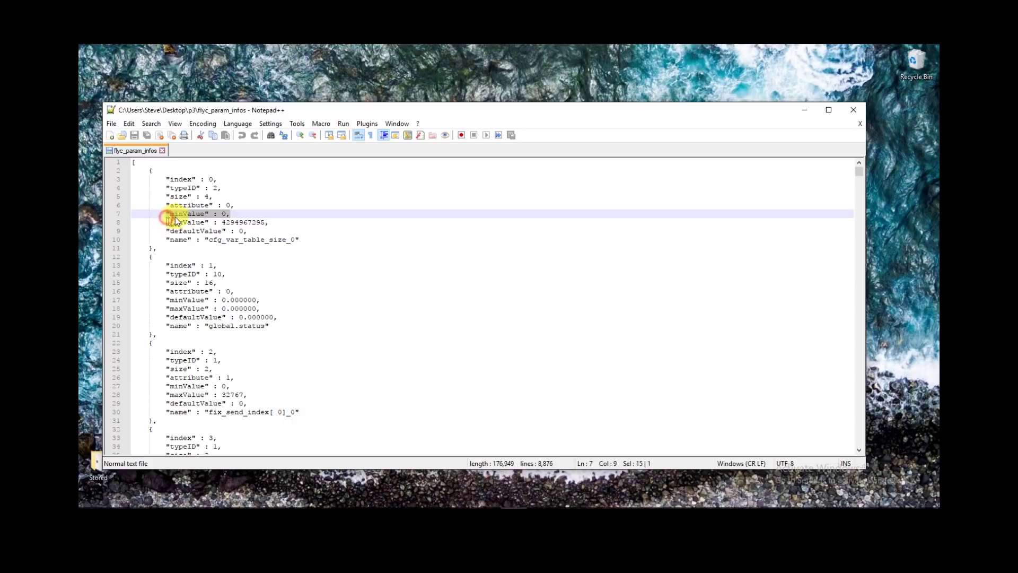
{"action": "left_click", "coordinate": [183, 215]}
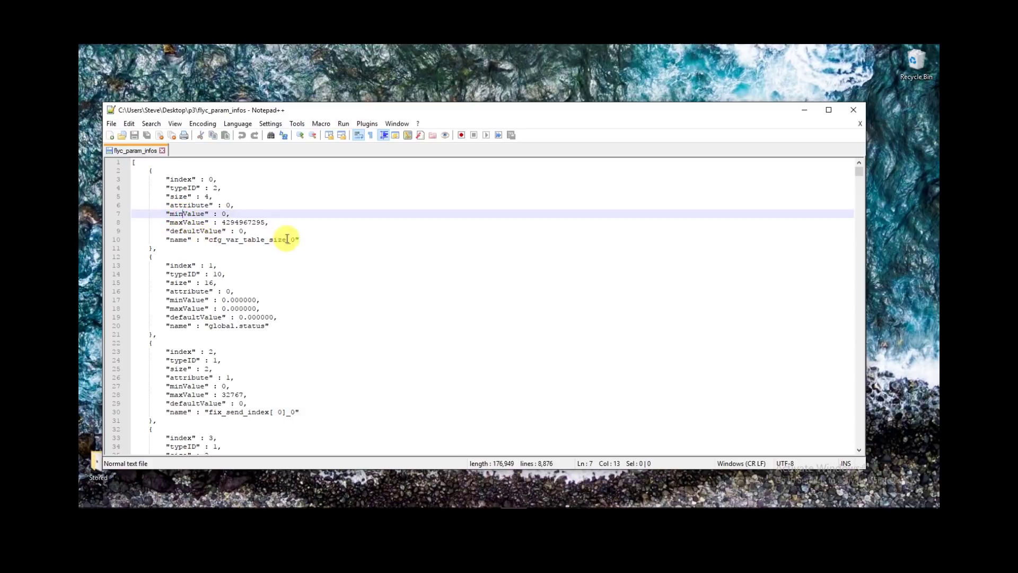
{"action": "left_click_drag", "start_coordinate": [296, 239], "coordinate": [244, 232]}
{"action": "left_click", "coordinate": [240, 237]}
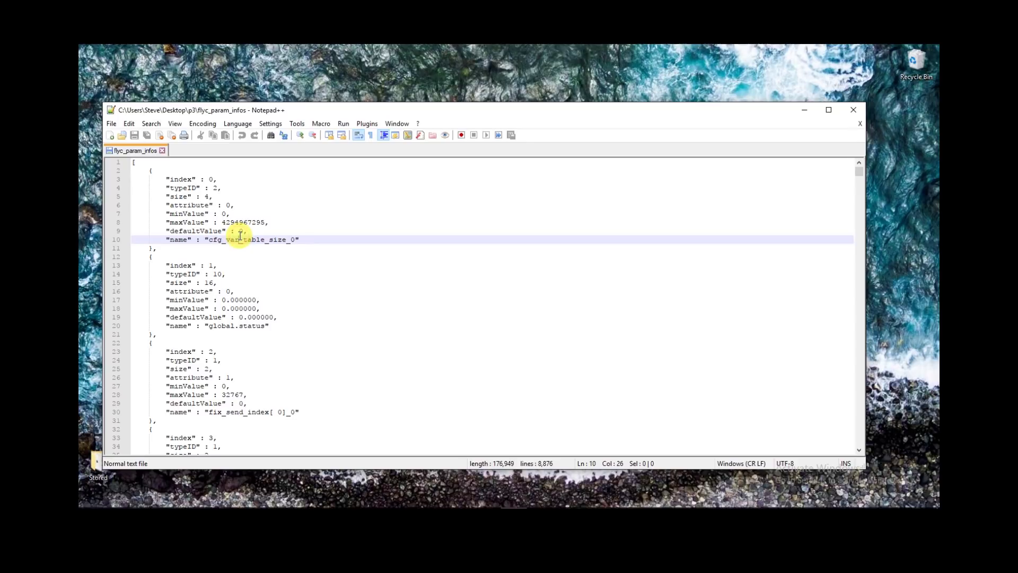
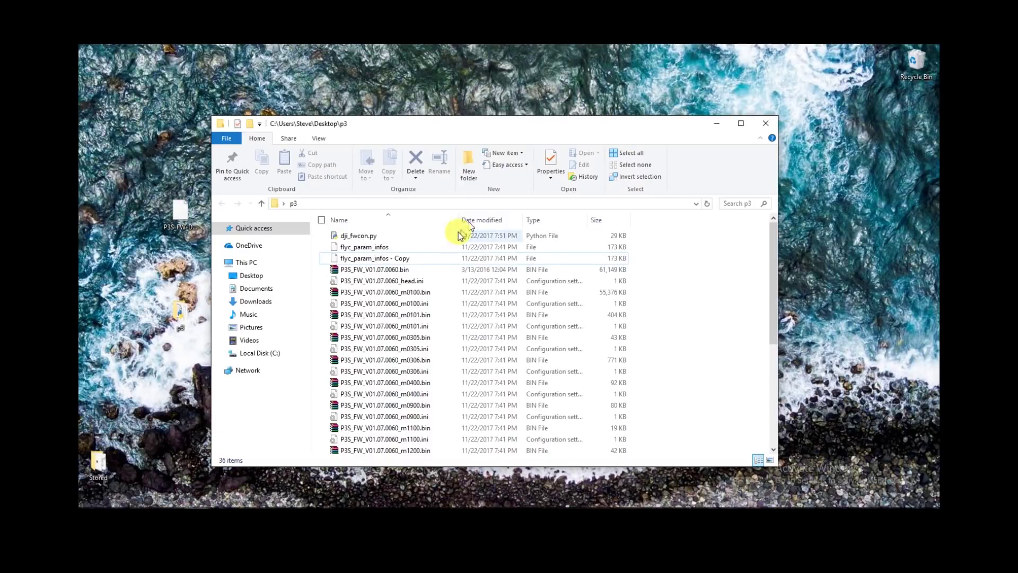
Open flyc_param_infos from the p3 folder with Edit with Notepad++.
{"action": "left_click", "coordinate": [374, 248]}
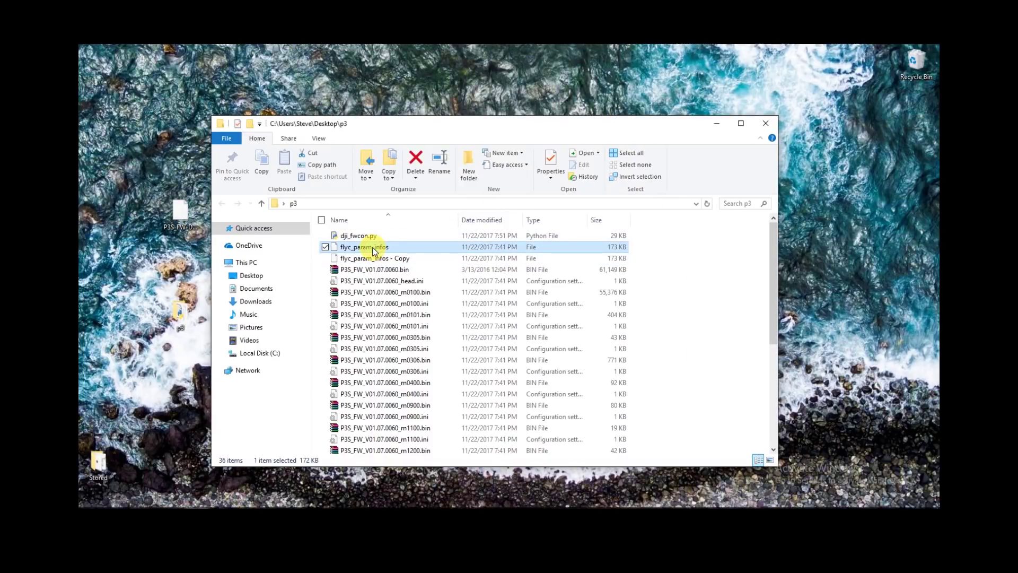
{"action": "right_click", "coordinate": [375, 249]}
{"action": "left_click", "coordinate": [305, 290]}
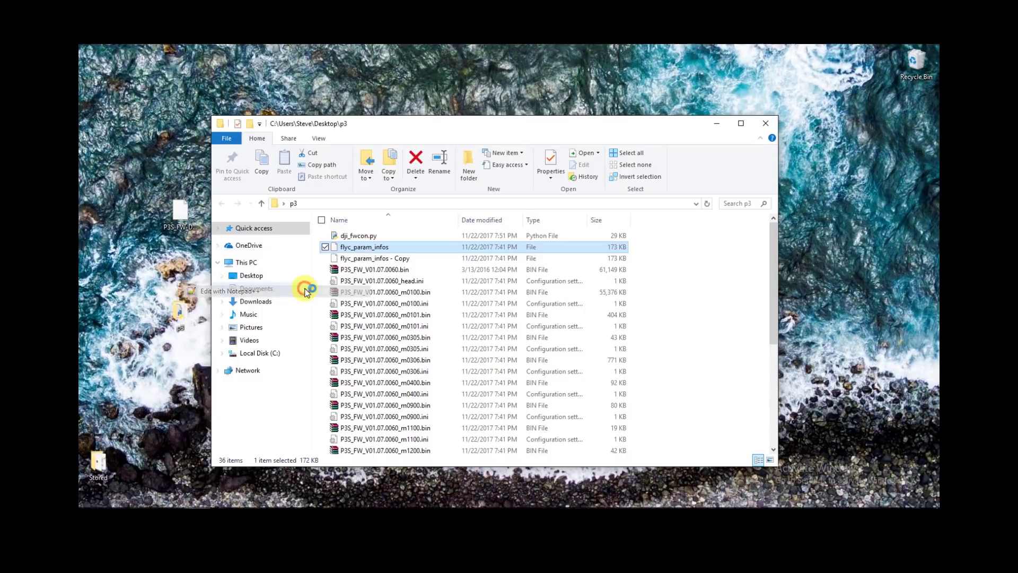
Find height_ and change height_limit_enabled_0's defaultValue from 1 to 2 on line 2263.
{"action": "left_click", "coordinate": [362, 251]}
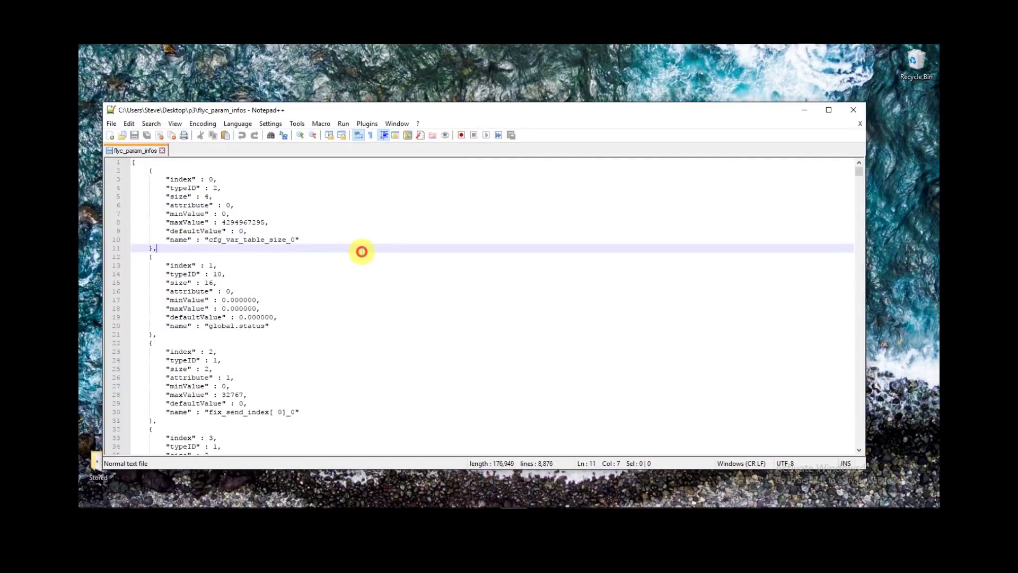
{"action": "key", "text": "ctrl+f"}
{"action": "type", "text": "h"}
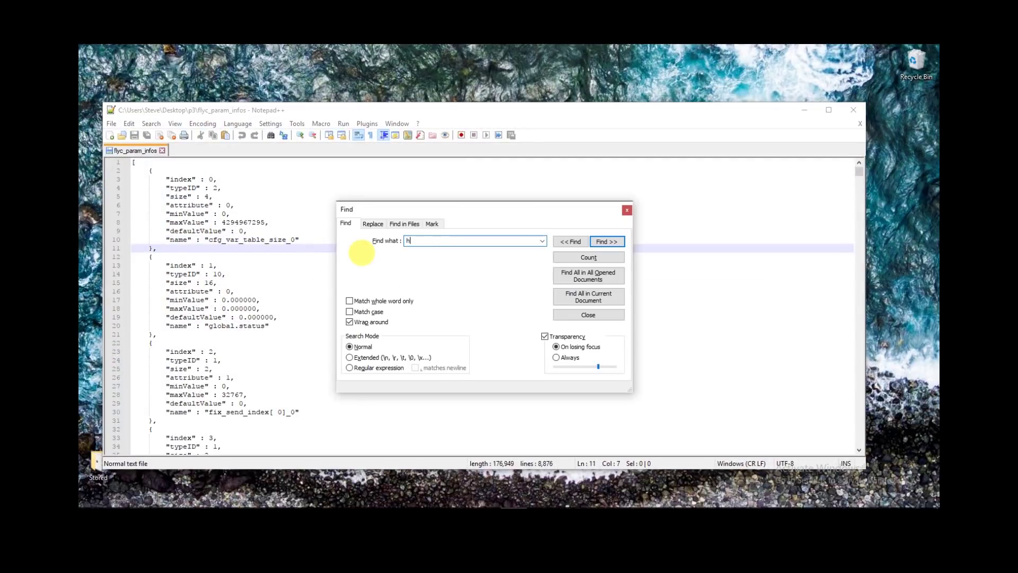
{"action": "type", "text": "eight_"}
{"action": "key", "text": "Return"}
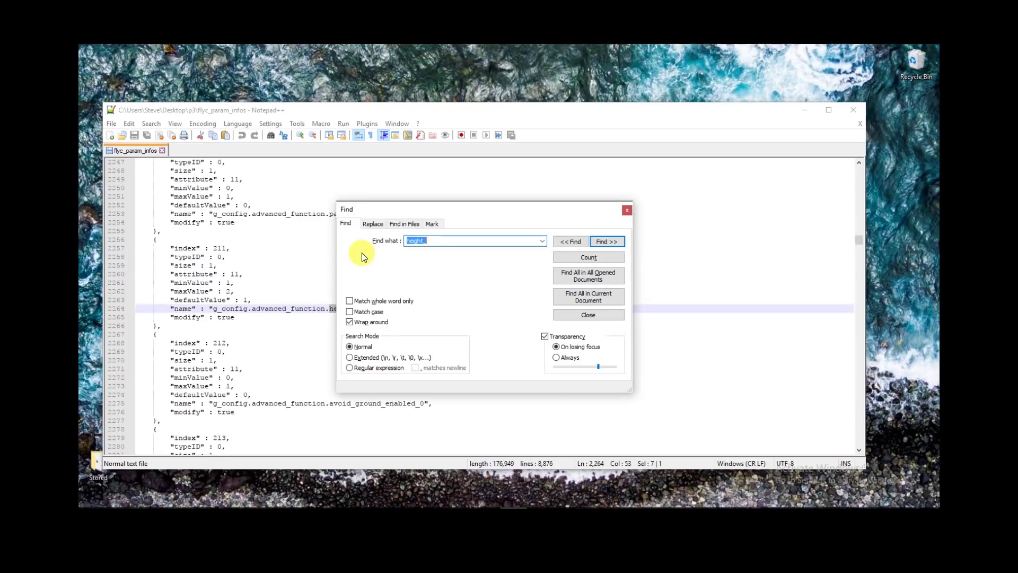
{"action": "left_click_drag", "start_coordinate": [464, 213], "coordinate": [676, 141]}
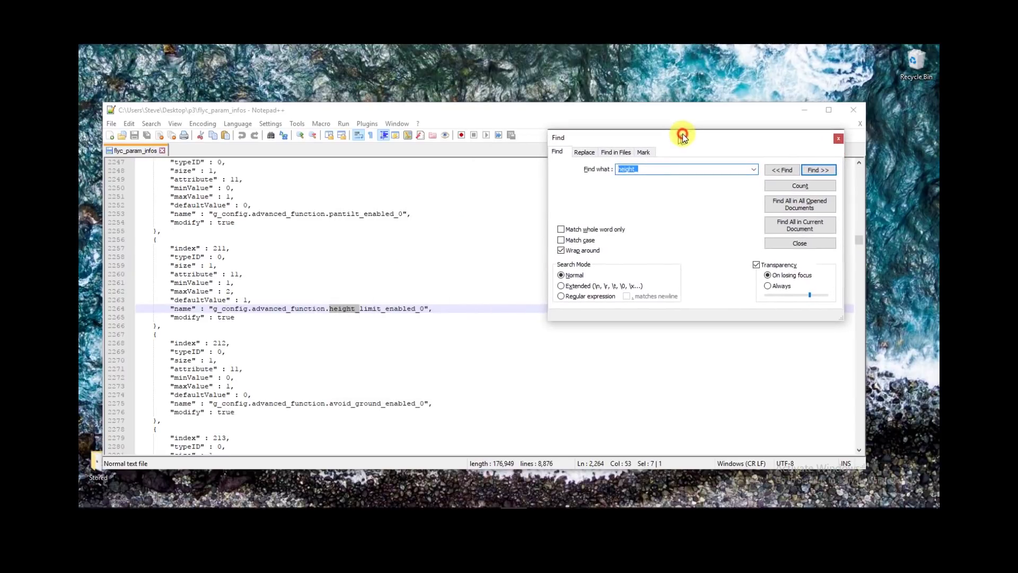
{"action": "left_click", "coordinate": [254, 301]}
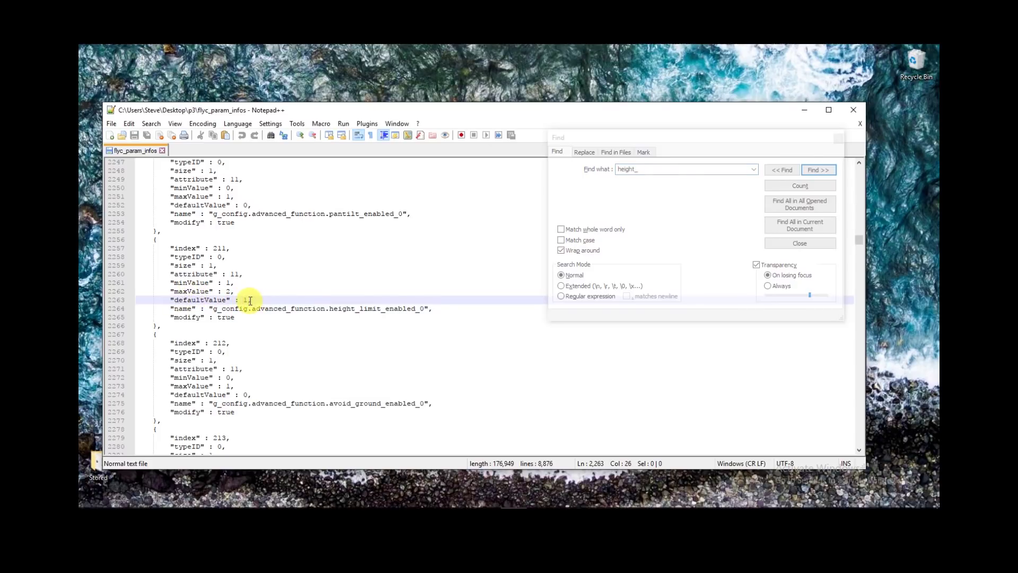
{"action": "key", "text": "Delete"}
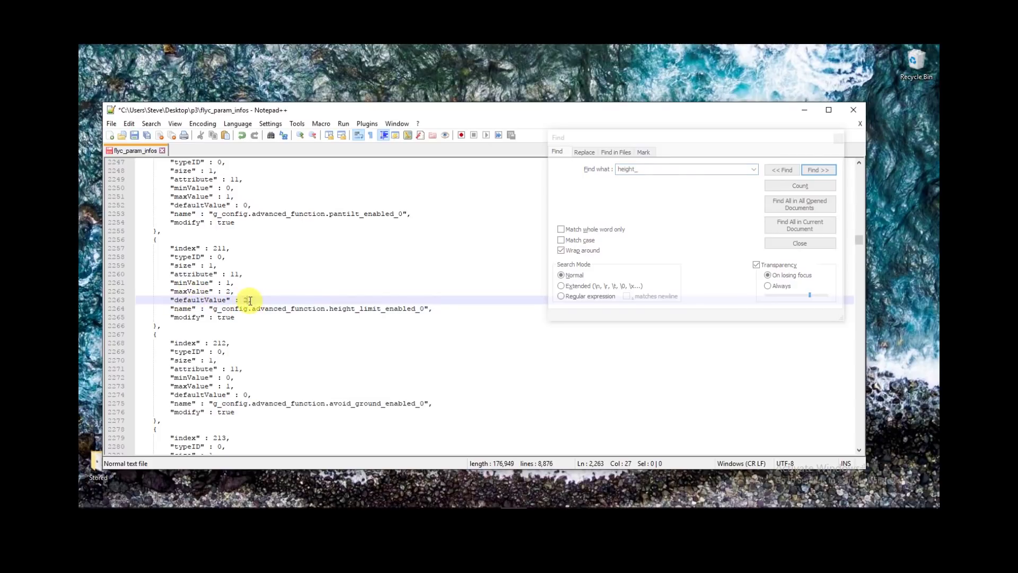
Search for max to locate the max_height_0 parameter.
{"action": "left_click", "coordinate": [654, 170]}
{"action": "key", "text": "ctrl+a"}
{"action": "type", "text": "max"}
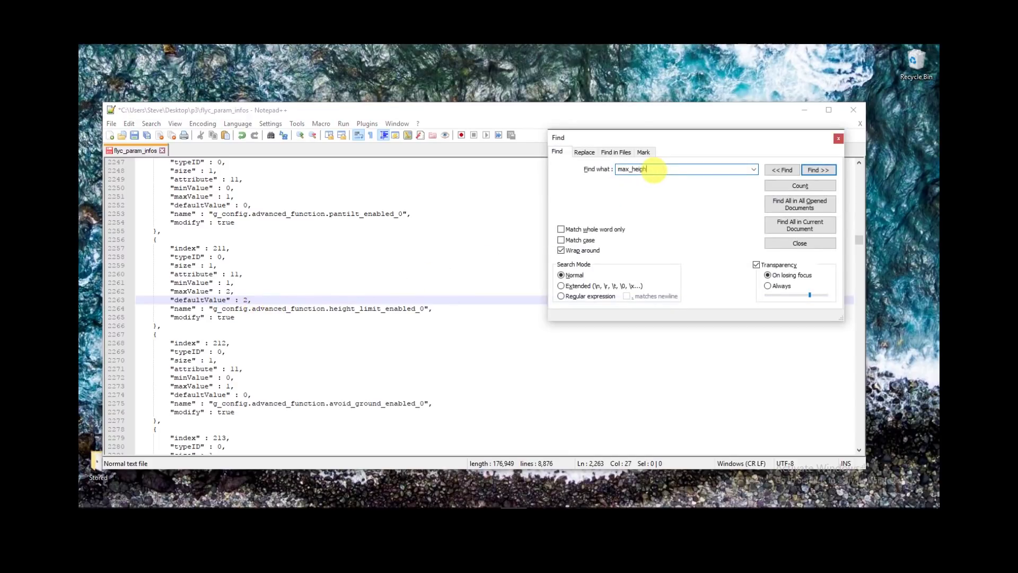
{"action": "key", "text": "Return"}
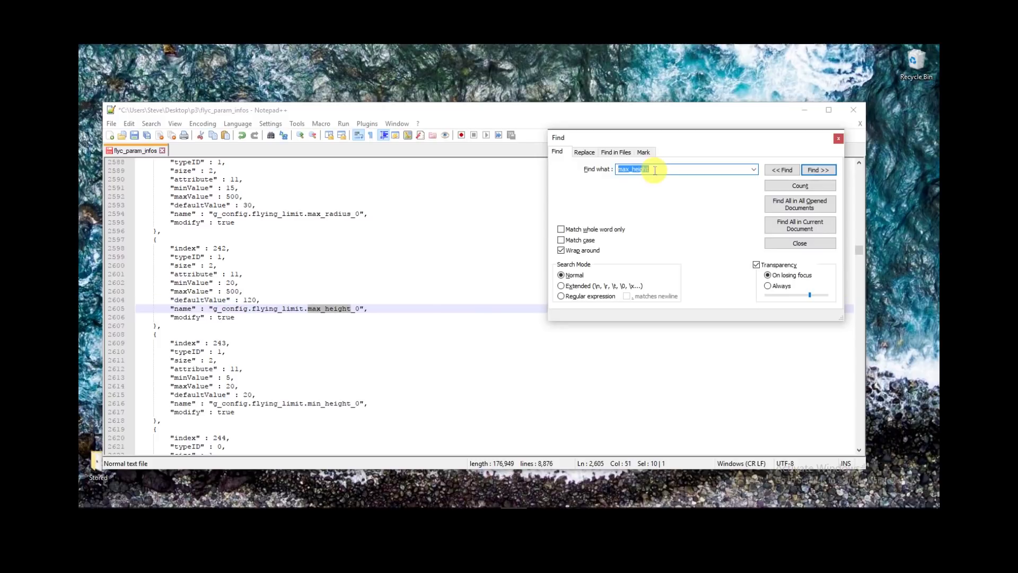
Set max_height_0's maxValue and defaultValue to 5000 on lines 2603-2604.
{"action": "left_click", "coordinate": [240, 291]}
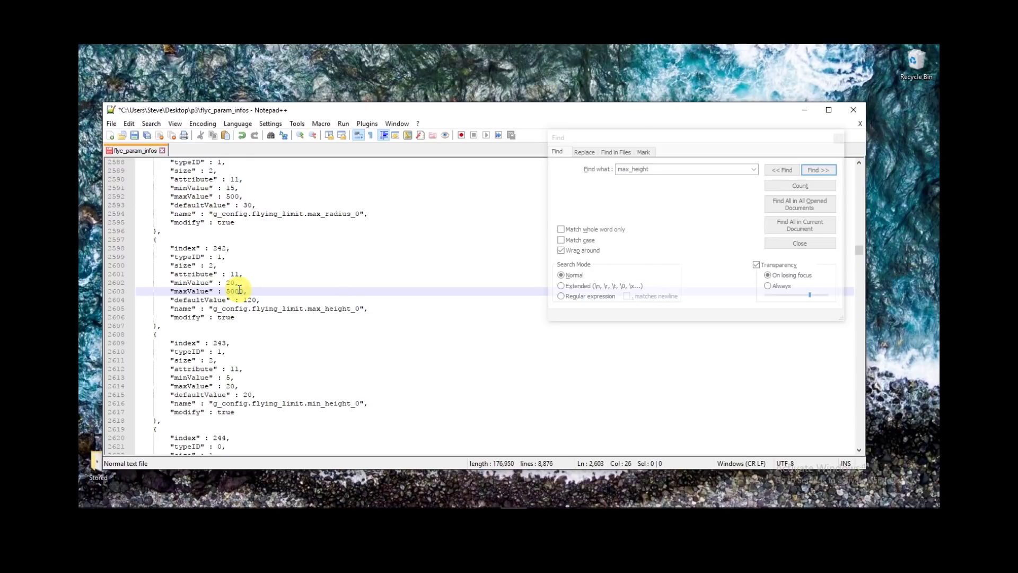
{"action": "double_click", "coordinate": [251, 300]}
{"action": "type", "text": "500"}
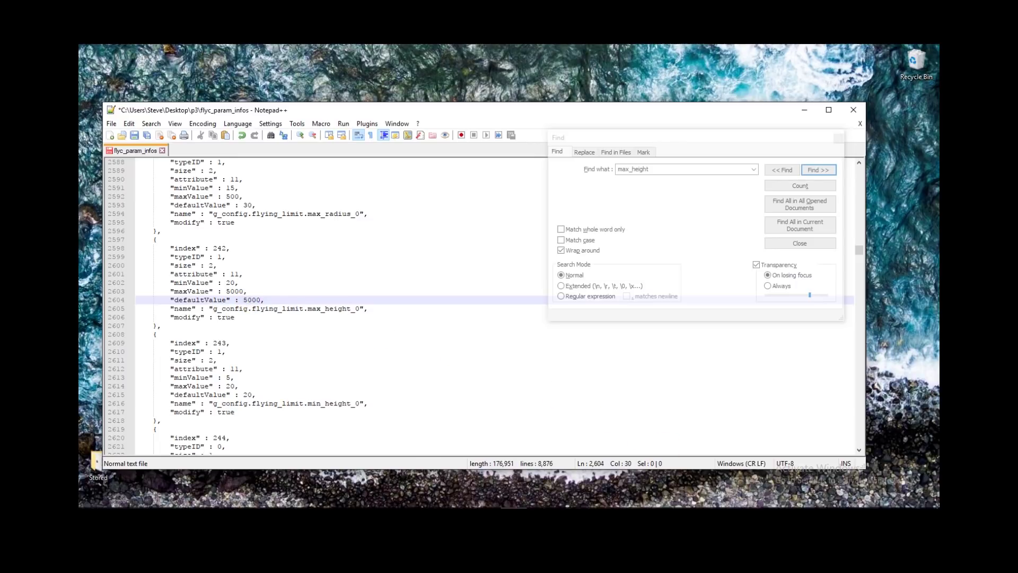
Replace the old max_height search term with atti_range.
{"action": "left_click", "coordinate": [764, 265]}
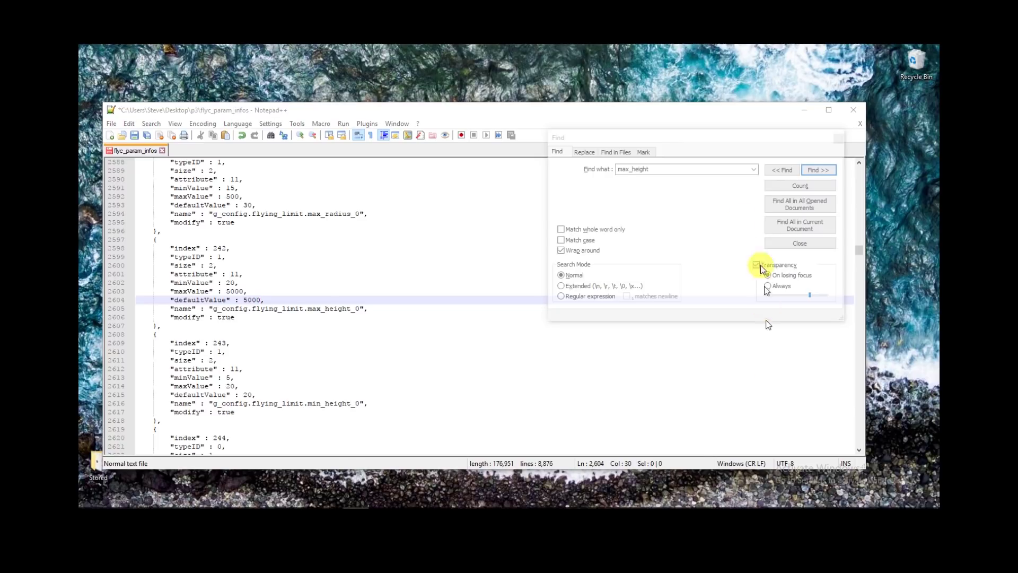
{"action": "left_click", "coordinate": [655, 169]}
{"action": "double_click", "coordinate": [655, 169]}
{"action": "type", "text": "atti_range"}
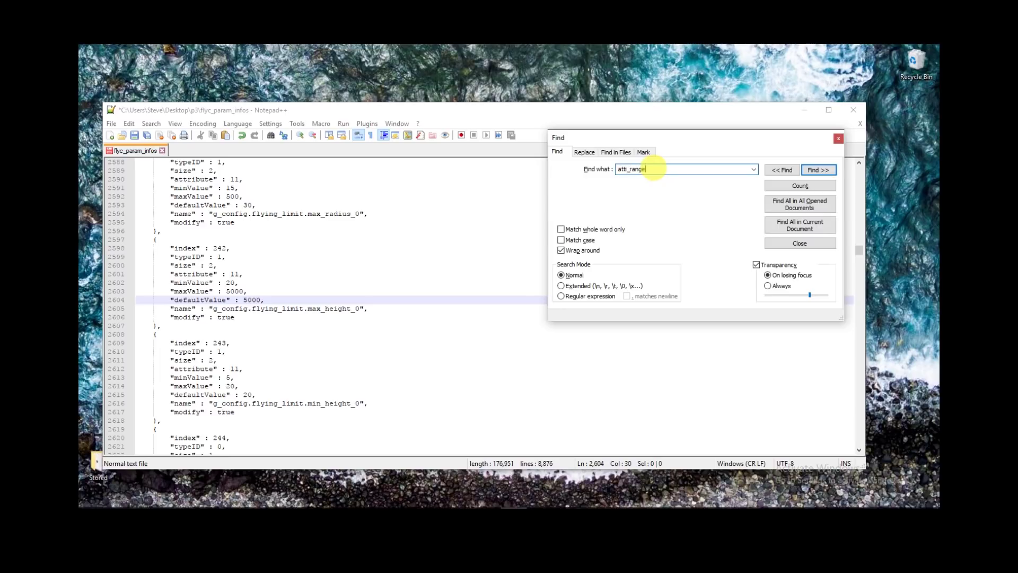
Set the defaultValue of horiz_vel_atti_range_0 (23) and atti_range_0 (30) to 50.
{"action": "left_click", "coordinate": [818, 170]}
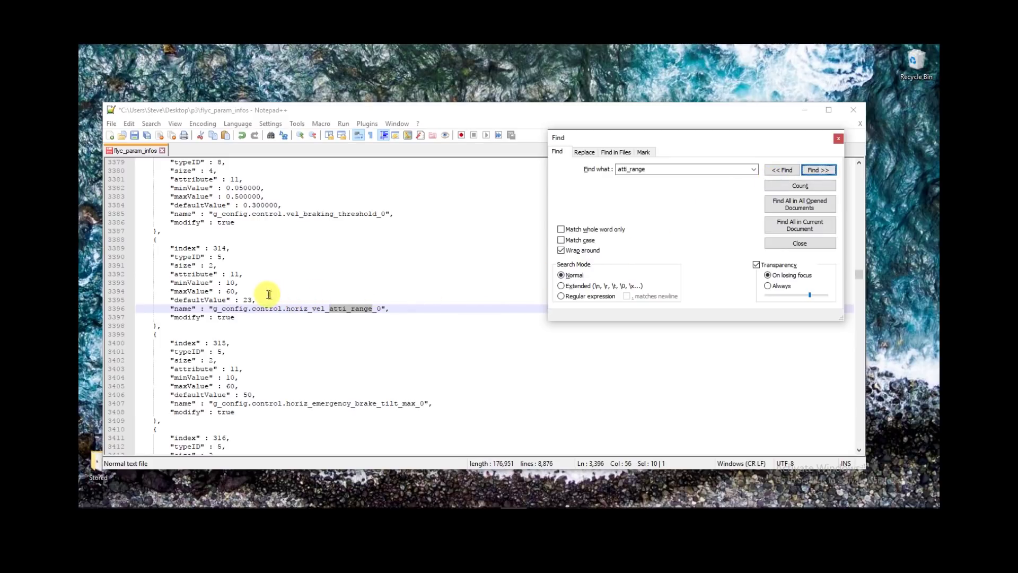
{"action": "left_click", "coordinate": [253, 298]}
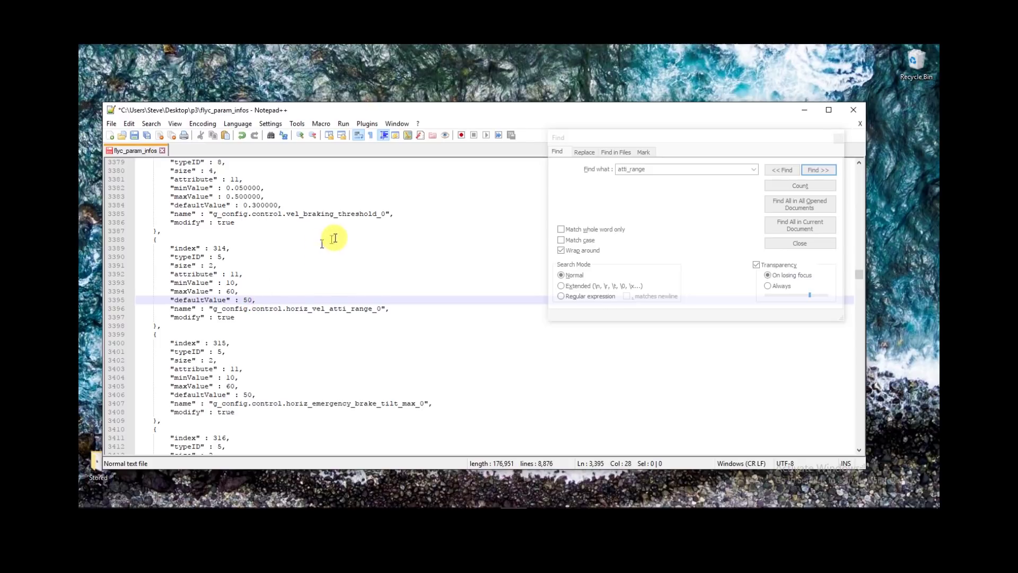
{"action": "left_click", "coordinate": [810, 168]}
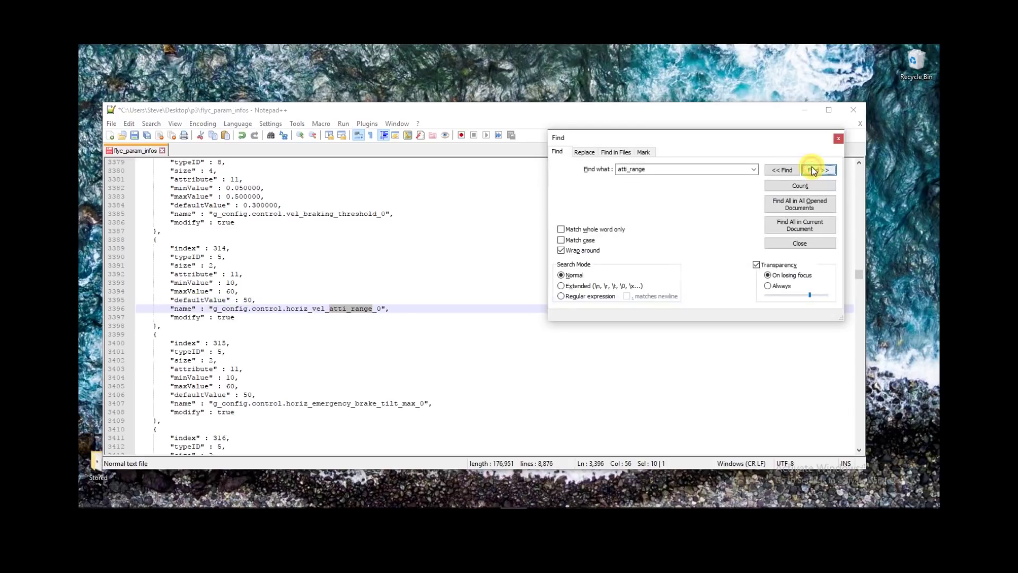
{"action": "left_click", "coordinate": [808, 174]}
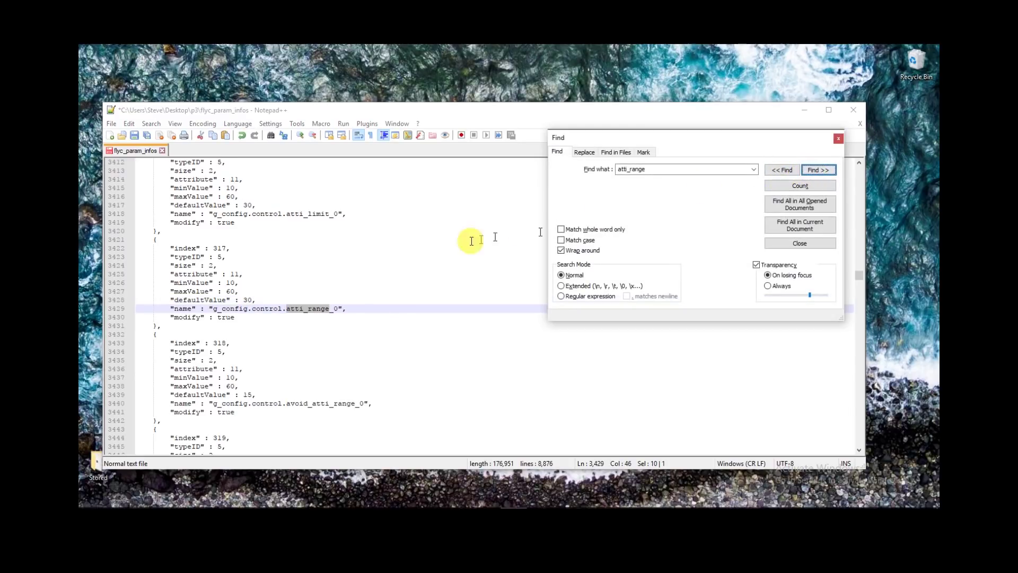
{"action": "left_click", "coordinate": [253, 300]}
{"action": "key", "text": "BackSpace"}
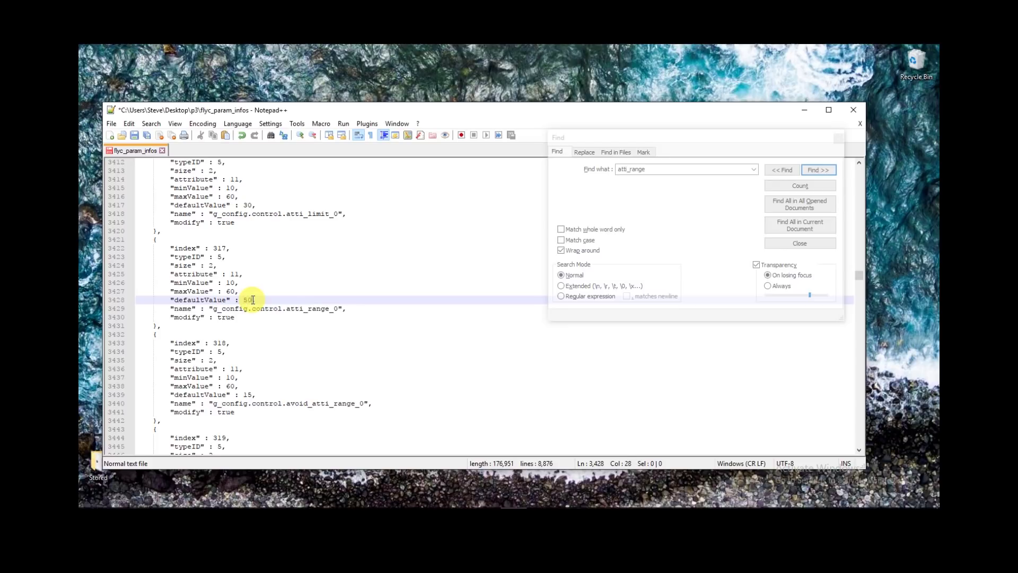
Replace the old atti_range search term with a new one.
{"action": "left_click", "coordinate": [660, 167]}
{"action": "double_click", "coordinate": [662, 168]}
{"action": "type", "text": "f"}
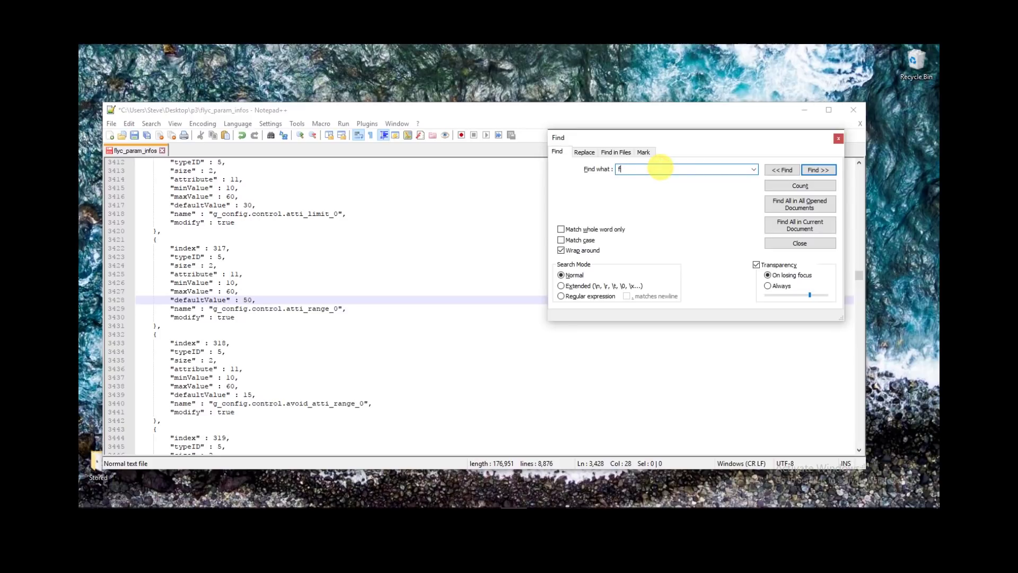
Search vel_ and set vert_up_vel_0 and vert_down_vel_0 default values to 10.
{"action": "double_click", "coordinate": [660, 168]}
{"action": "key", "text": "BackSpace"}
{"action": "type", "text": "vel_"}
{"action": "key", "text": "Return"}
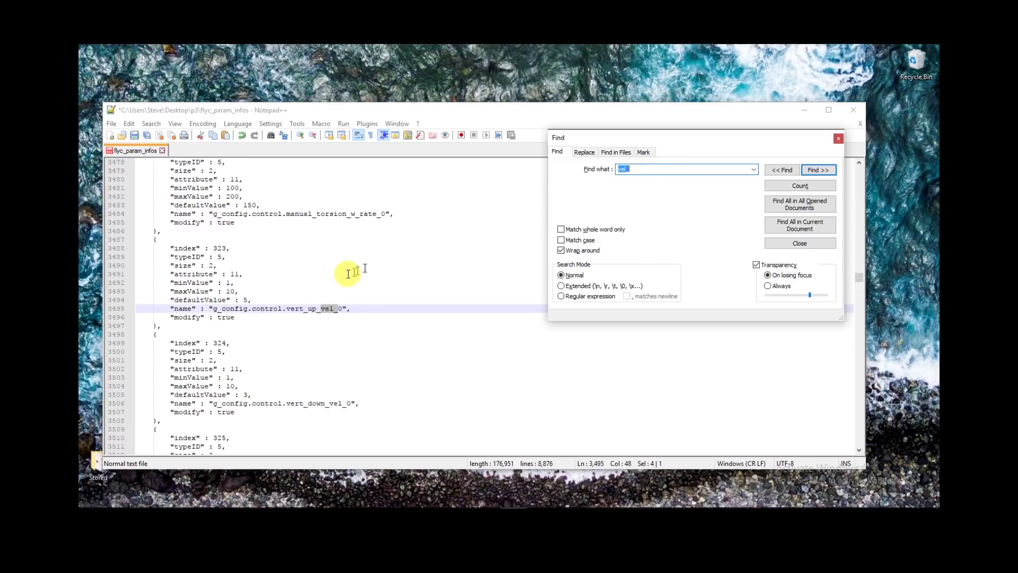
{"action": "left_click", "coordinate": [248, 301]}
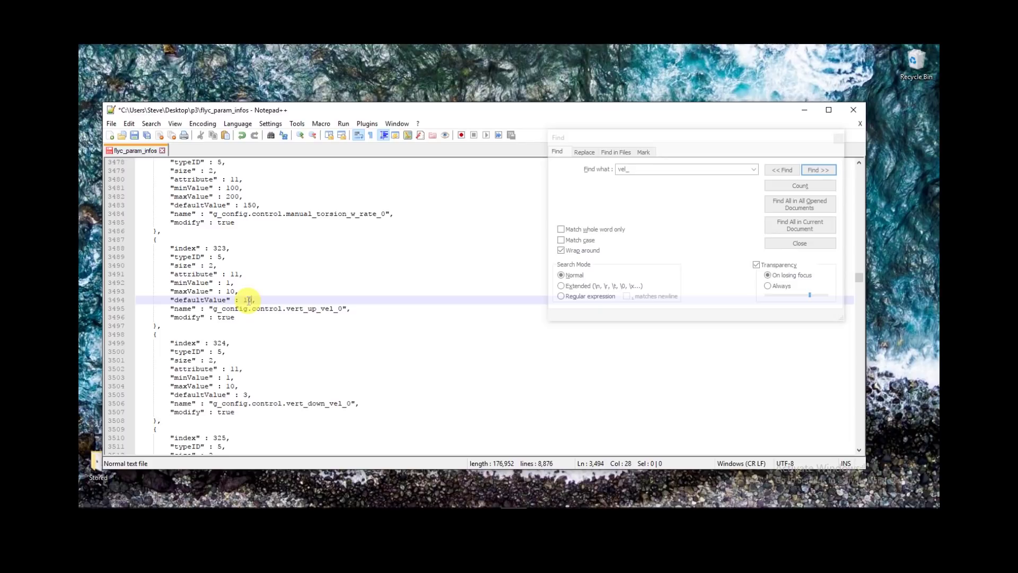
{"action": "left_click", "coordinate": [248, 395]}
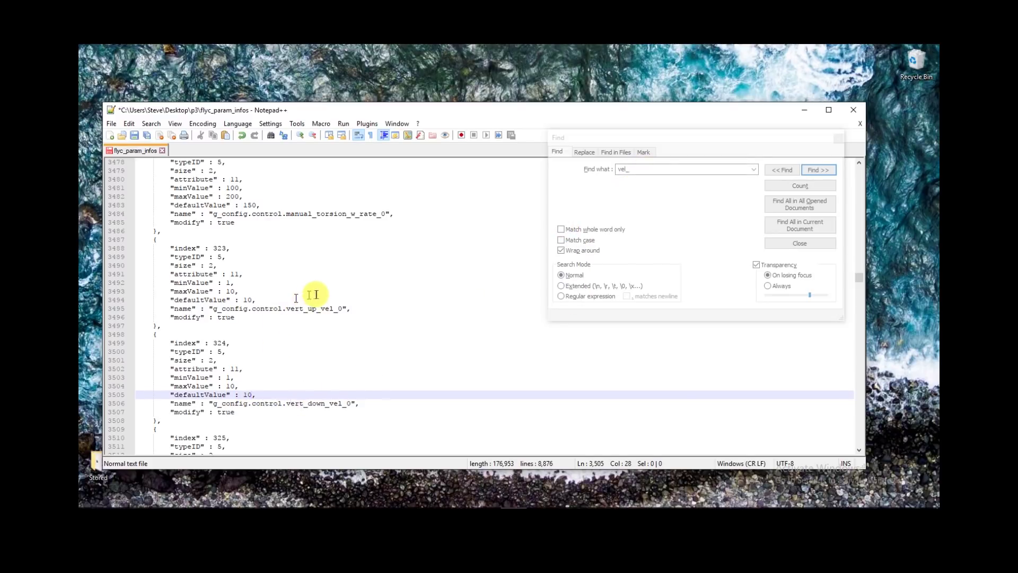
{"action": "left_click_drag", "start_coordinate": [346, 309], "coordinate": [270, 312]}
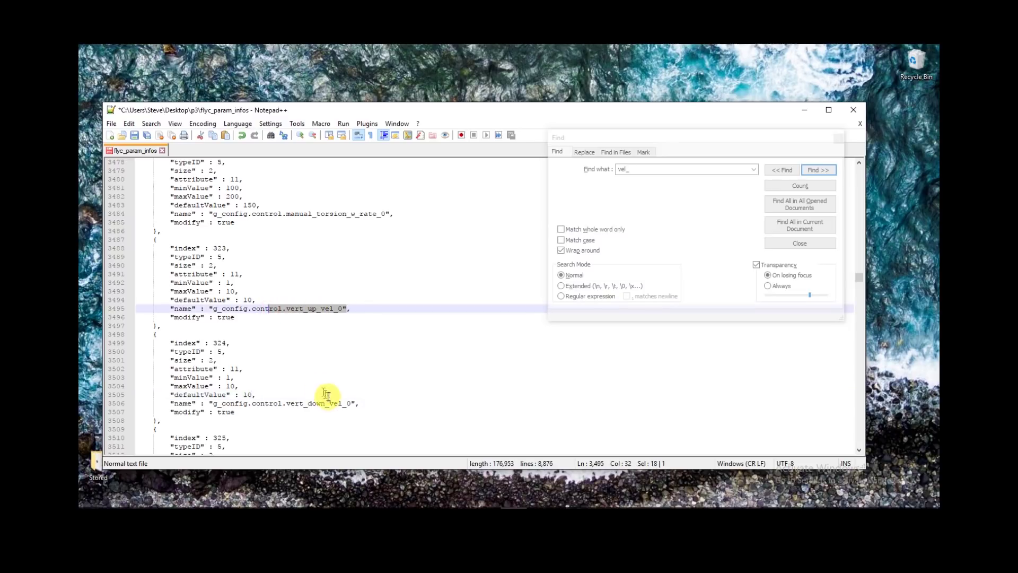
{"action": "left_click_drag", "start_coordinate": [347, 403], "coordinate": [282, 404]}
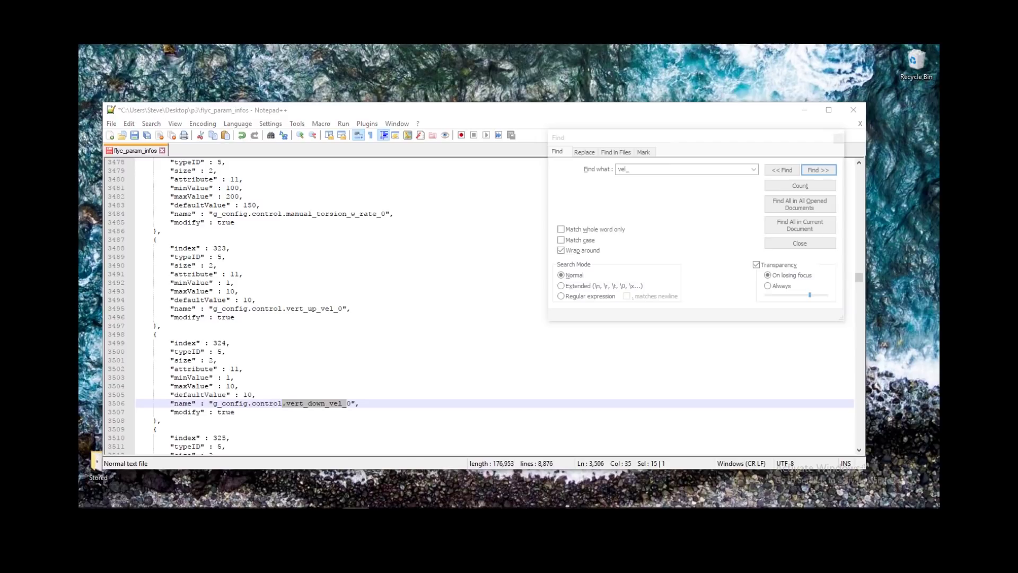
Search for the next _gain_ parameter.
{"action": "left_click", "coordinate": [646, 169]}
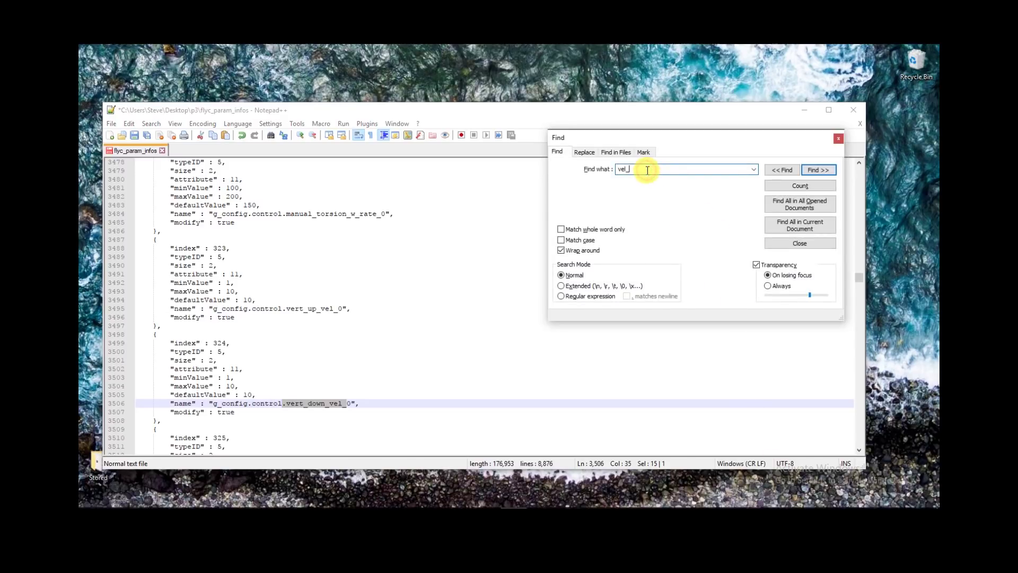
{"action": "double_click", "coordinate": [647, 170]}
{"action": "key", "text": "BackSpace"}
{"action": "type", "text": "_gain_"}
{"action": "key", "text": "Return"}
{"action": "key", "text": "Return"}
{"action": "key", "text": "Return"}
{"action": "key", "text": "Return"}
{"action": "key", "text": "Return"}
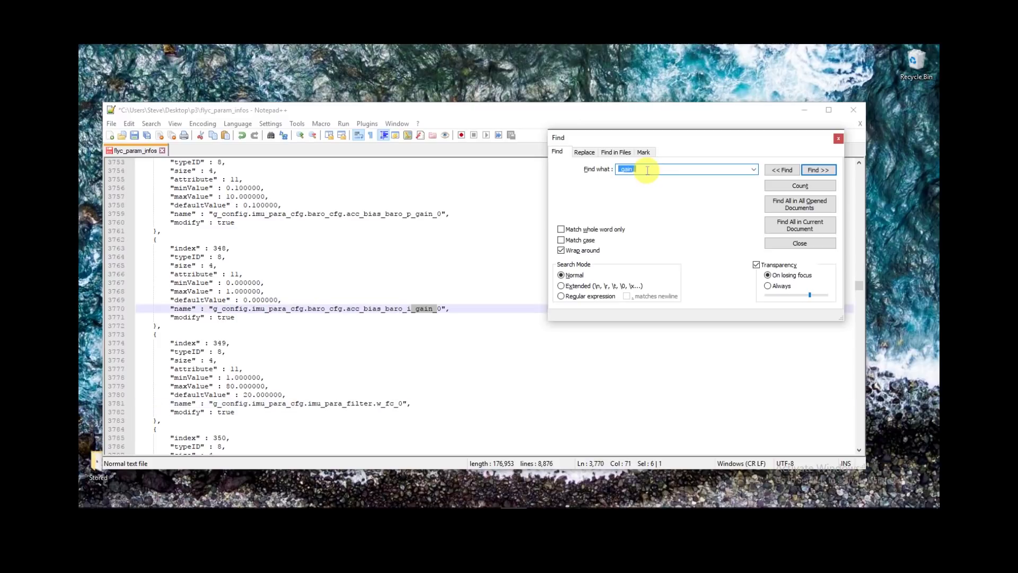
Copy vert_acc_gain_0 from the parameter list, find it, and raise its defaultValue from 100 to 300.
{"action": "left_click", "coordinate": [466, 501]}
{"action": "left_click", "coordinate": [507, 440]}
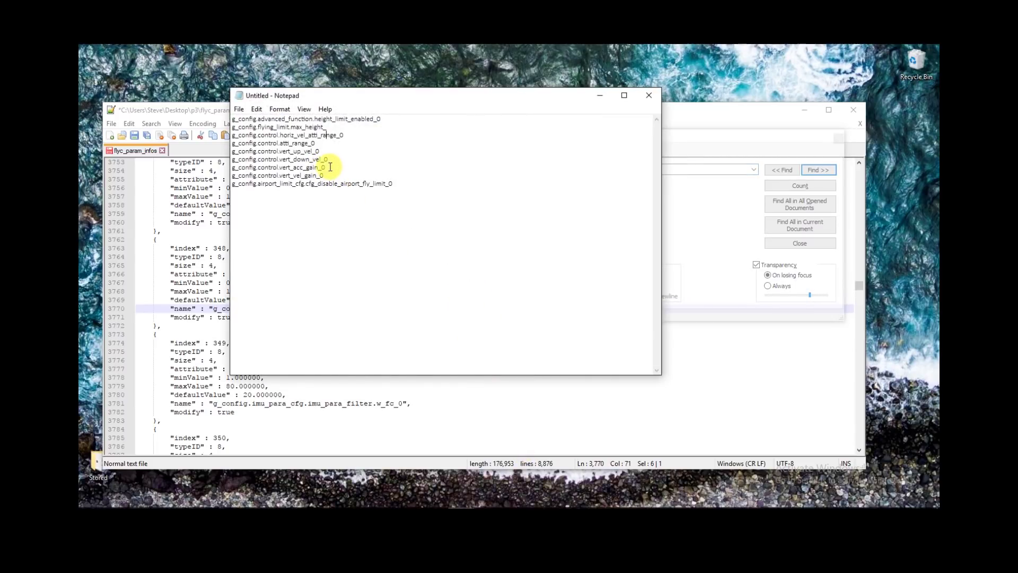
{"action": "left_click_drag", "start_coordinate": [325, 167], "coordinate": [280, 168]}
{"action": "key", "text": "ctrl+c"}
{"action": "left_click", "coordinate": [705, 164]}
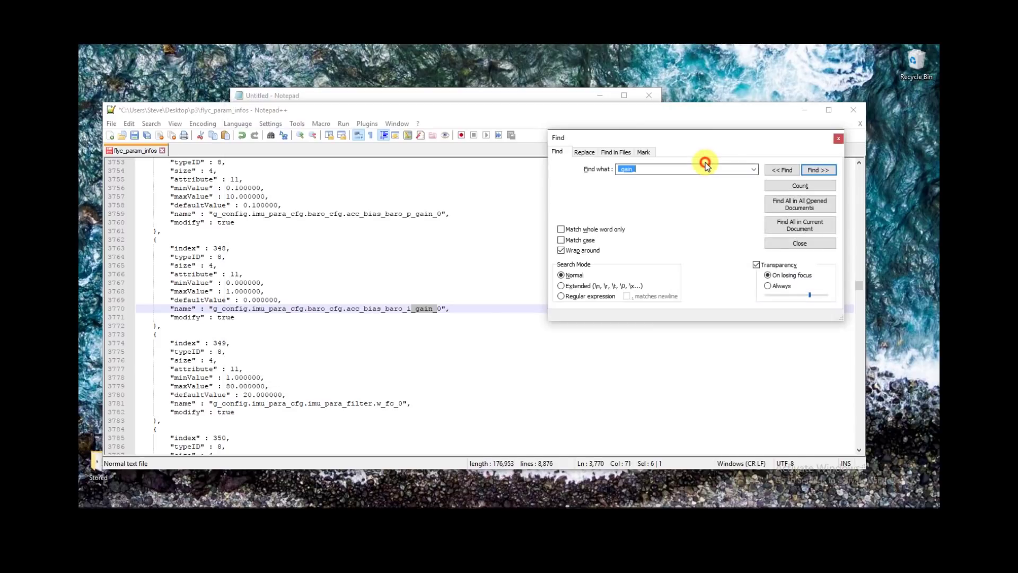
{"action": "key", "text": "ctrl+v"}
{"action": "left_click", "coordinate": [818, 171]}
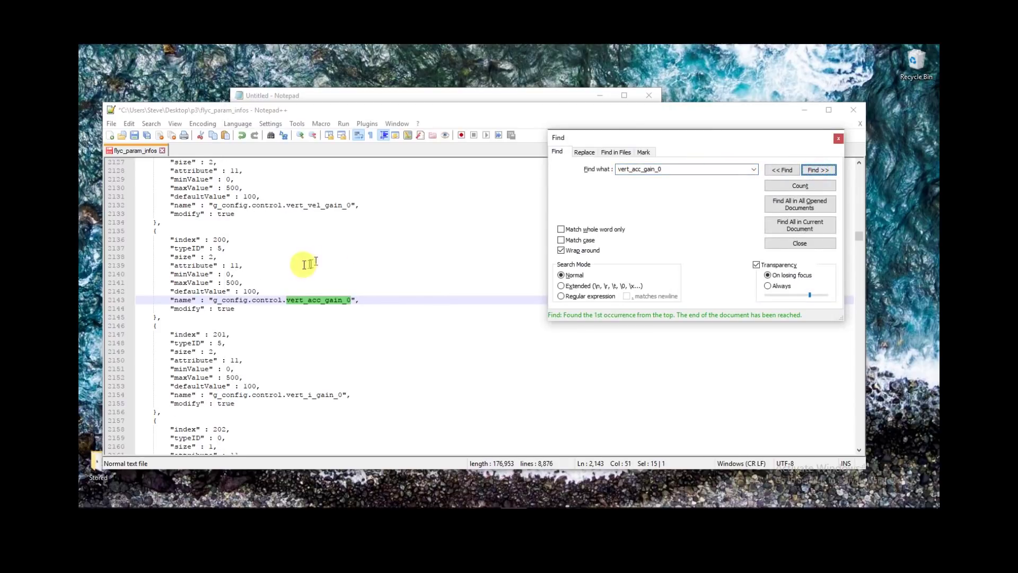
{"action": "left_click", "coordinate": [254, 291]}
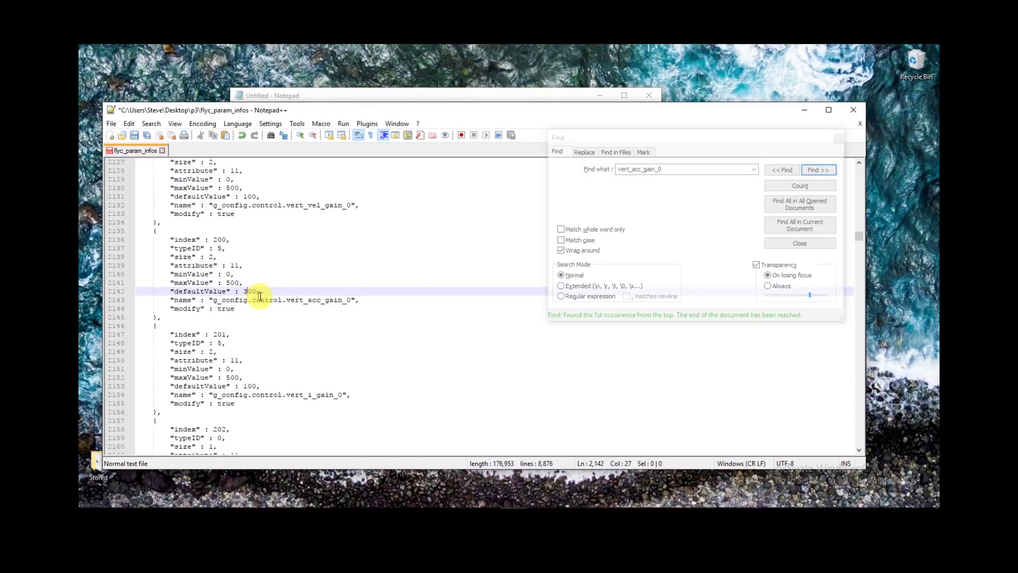
Select vert_vel_gain_0 in the parameter list and prepare it as the next search.
{"action": "key", "text": "alt+Tab"}
{"action": "left_click_drag", "start_coordinate": [325, 175], "coordinate": [279, 176]}
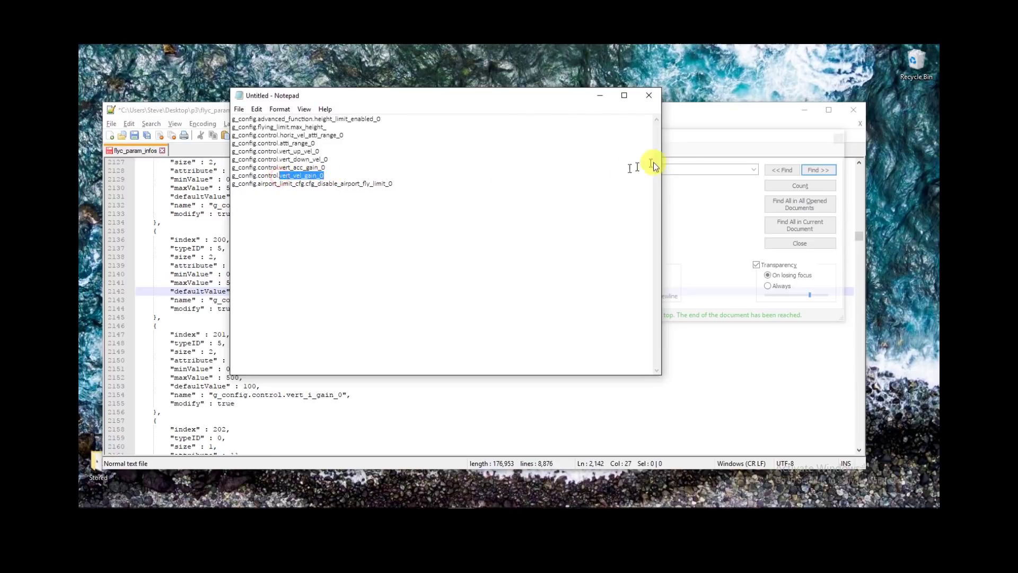
{"action": "left_click", "coordinate": [693, 168]}
{"action": "double_click", "coordinate": [693, 168]}
Find vert_vel_gain_0 and set its defaultValue to 300.
{"action": "key", "text": "ctrl+v"}
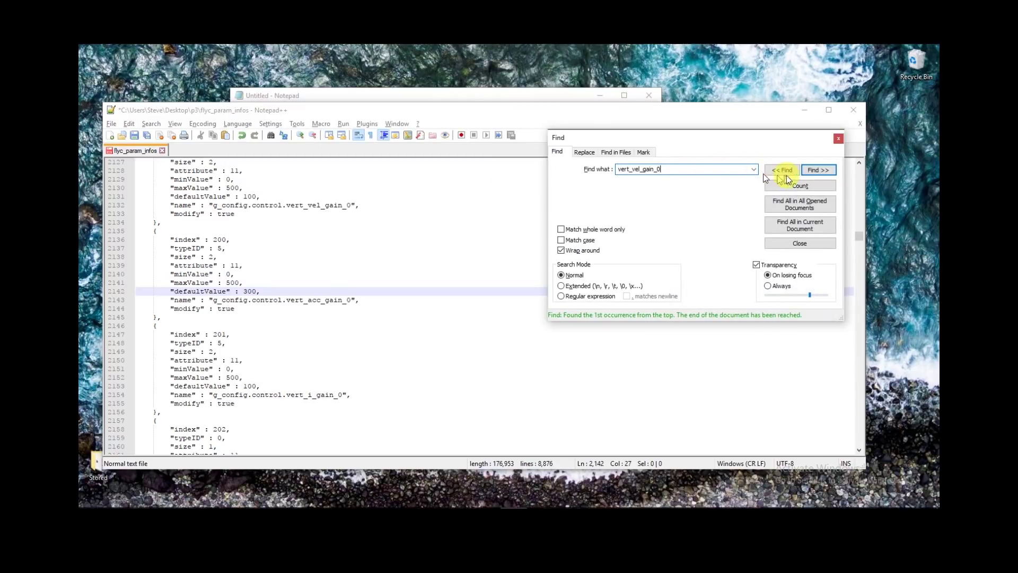
{"action": "left_click", "coordinate": [817, 170]}
{"action": "left_click", "coordinate": [371, 214]}
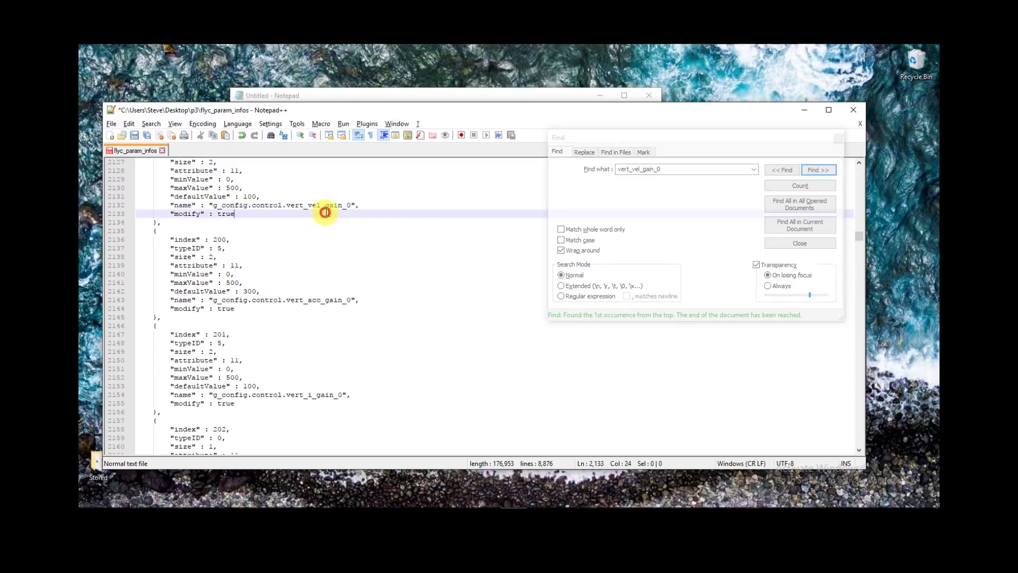
{"action": "left_click", "coordinate": [250, 196]}
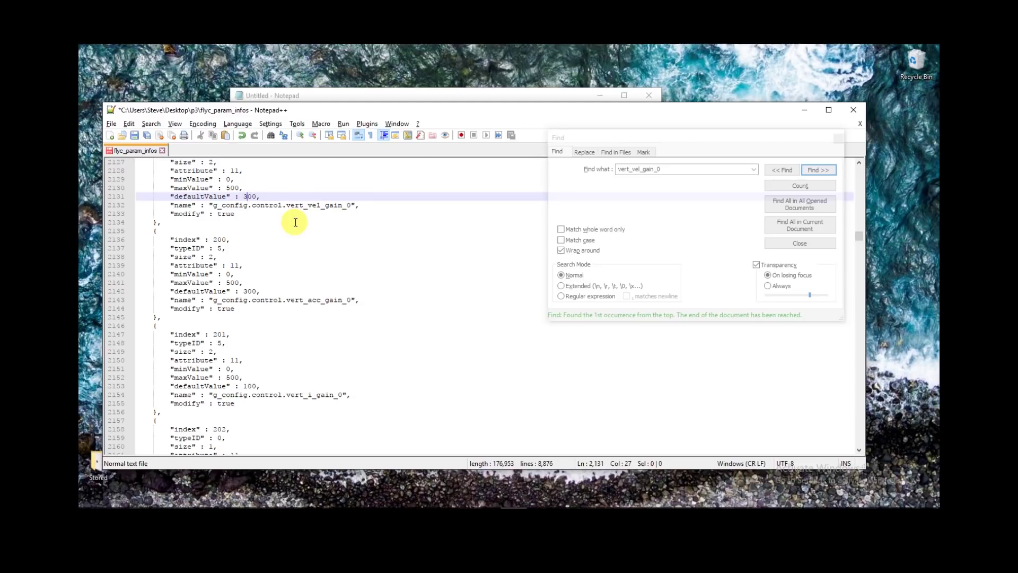
Copy cfg_disable_airport_fly_limit_0 from the list, find it, and set its defaultValue to 1.
{"action": "key", "text": "alt+Tab"}
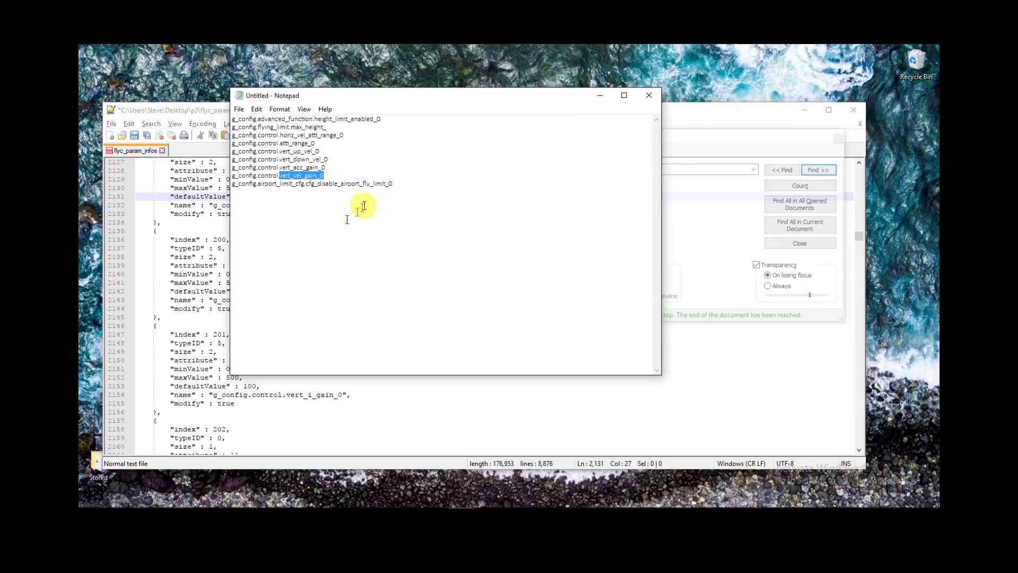
{"action": "left_click_drag", "start_coordinate": [402, 183], "coordinate": [317, 182]}
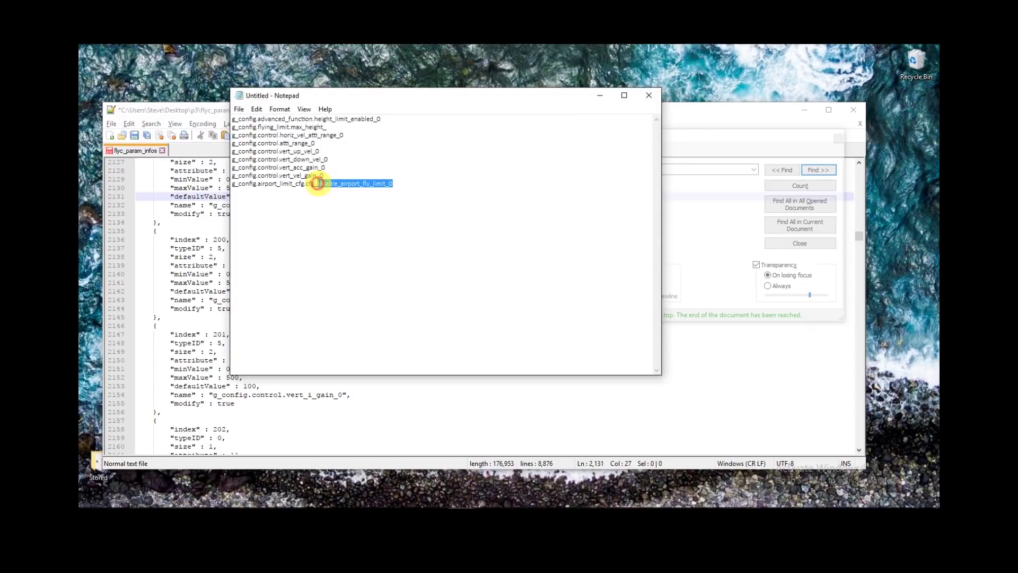
{"action": "left_click", "coordinate": [804, 173]}
{"action": "left_click", "coordinate": [814, 169]}
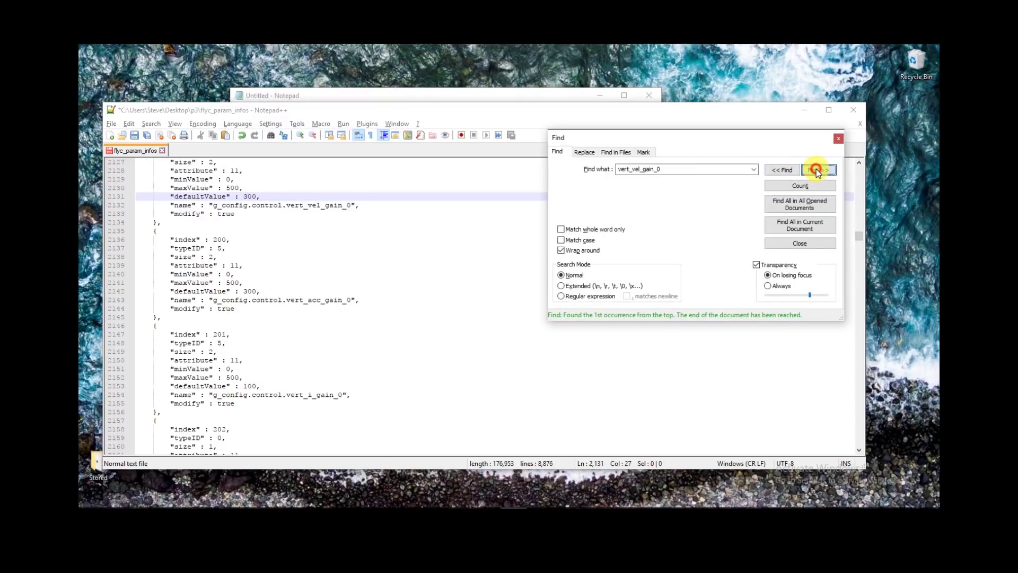
{"action": "double_click", "coordinate": [688, 169]}
{"action": "key", "text": "ctrl+v"}
{"action": "left_click", "coordinate": [817, 169]}
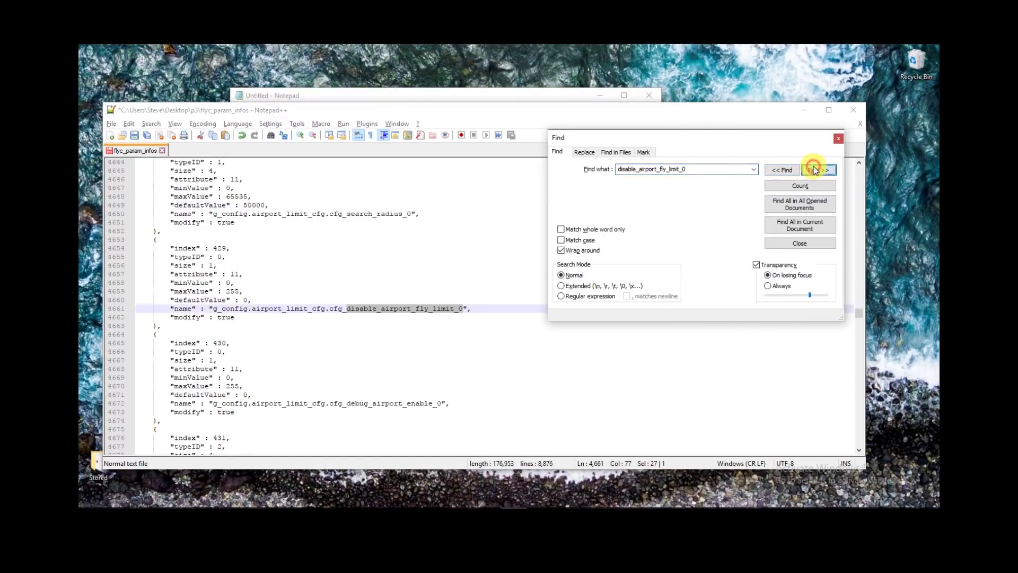
{"action": "left_click", "coordinate": [338, 308]}
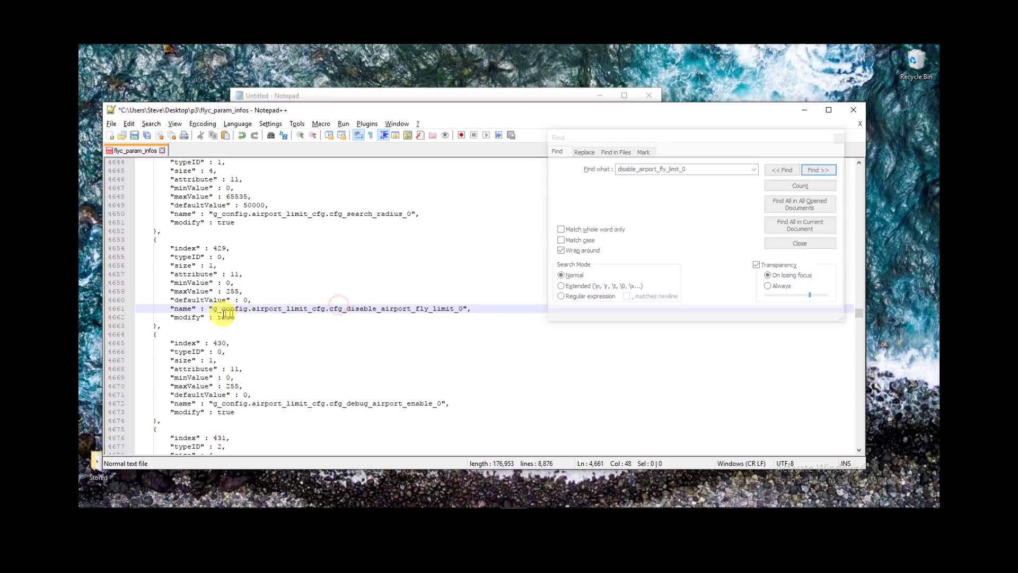
{"action": "left_click", "coordinate": [249, 299]}
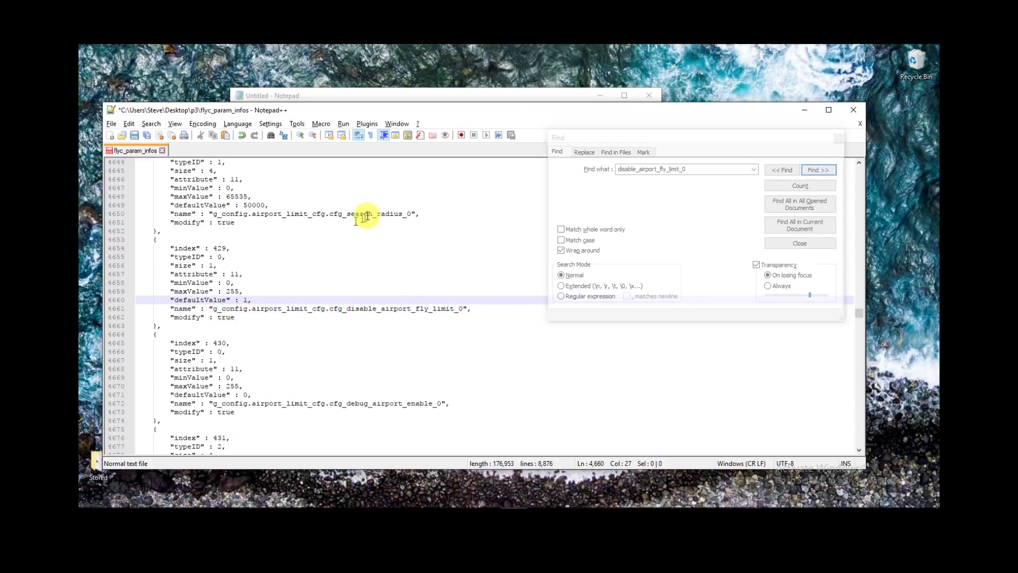
Change cfg_search_radius_0's defaultValue from 50000 to 1.
{"action": "left_click_drag", "start_coordinate": [420, 213], "coordinate": [212, 214]}
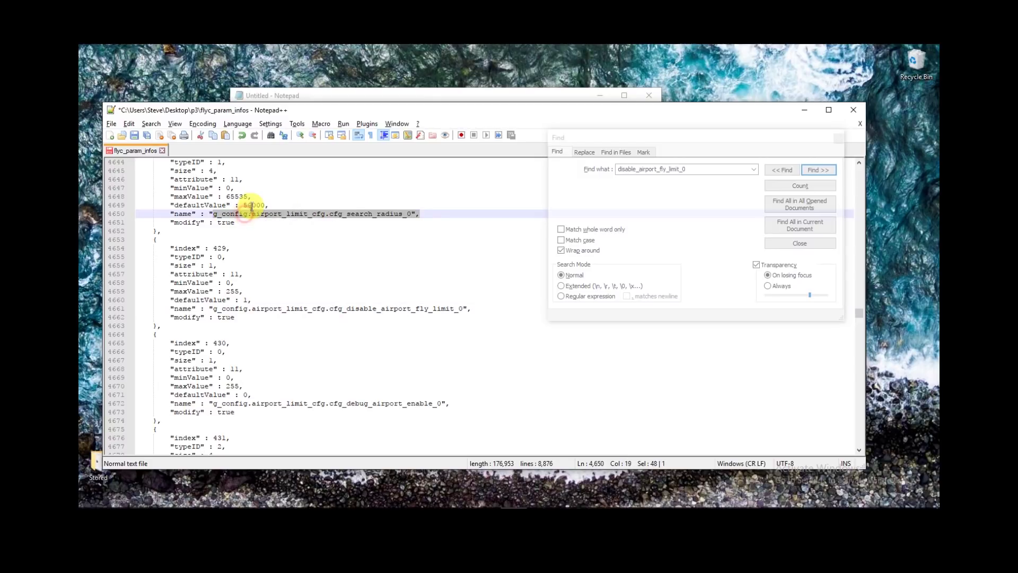
{"action": "double_click", "coordinate": [253, 205]}
{"action": "type", "text": "1"}
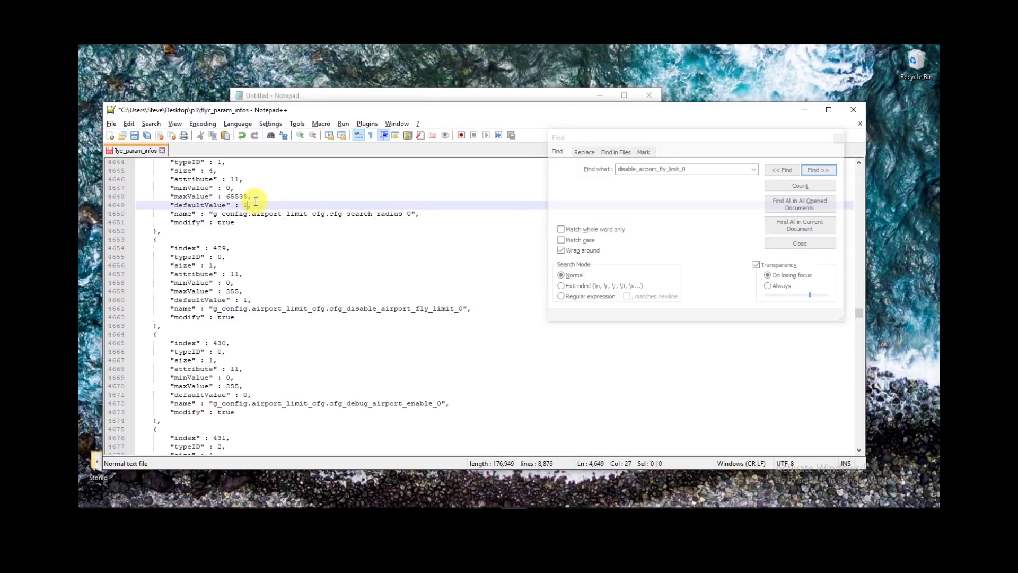
Close the Find dialog, then close flyc_param_infos and save the changes.
{"action": "left_click", "coordinate": [837, 141]}
{"action": "left_click", "coordinate": [837, 139]}
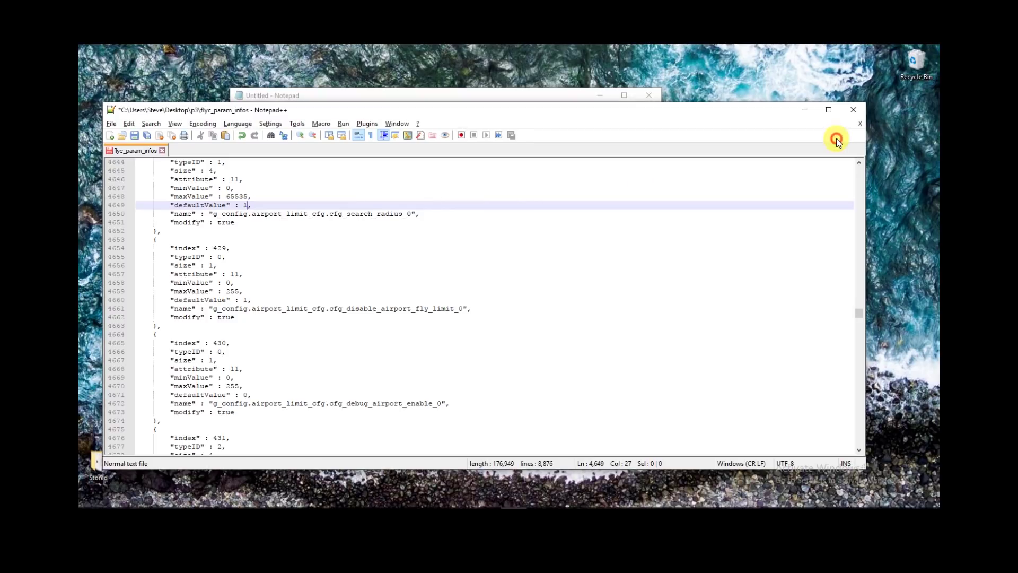
{"action": "left_click", "coordinate": [162, 151]}
{"action": "left_click", "coordinate": [489, 318]}
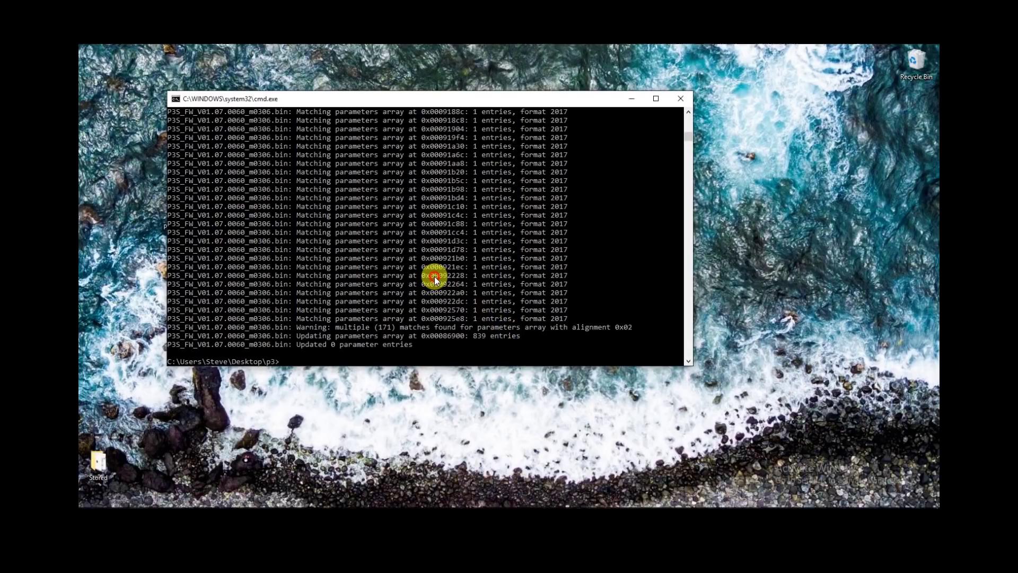
Paste the third update command from the notes into Command Prompt and run it, updating 10 entries.
{"action": "left_click", "coordinate": [420, 466]}
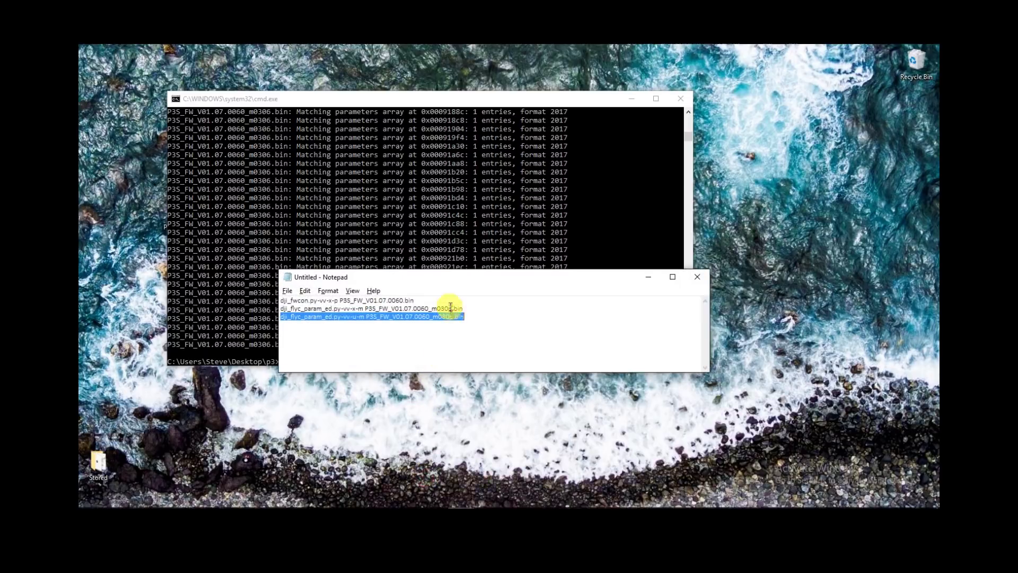
{"action": "left_click_drag", "start_coordinate": [465, 317], "coordinate": [284, 316]}
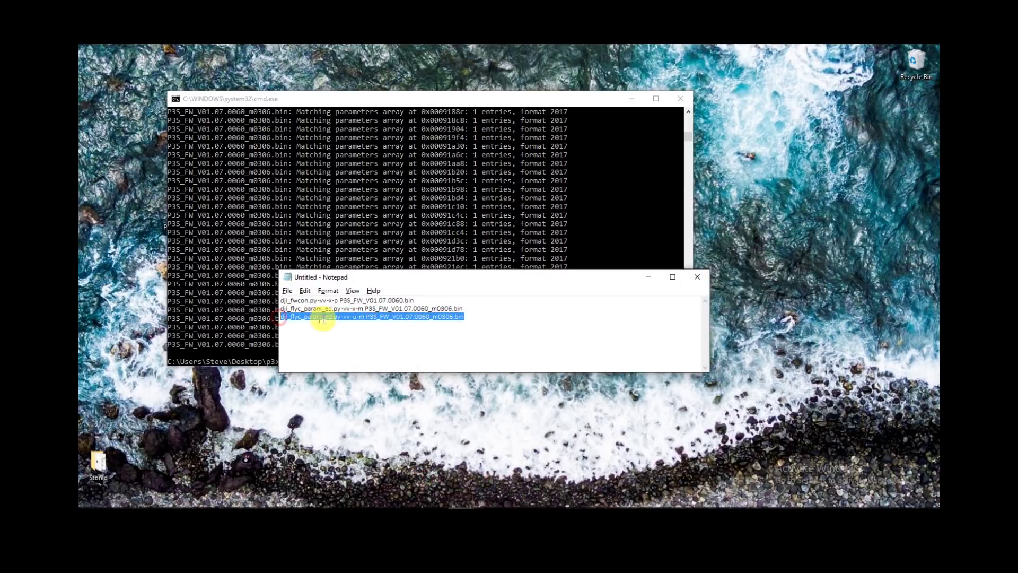
{"action": "left_click", "coordinate": [333, 232]}
{"action": "right_click", "coordinate": [333, 233]}
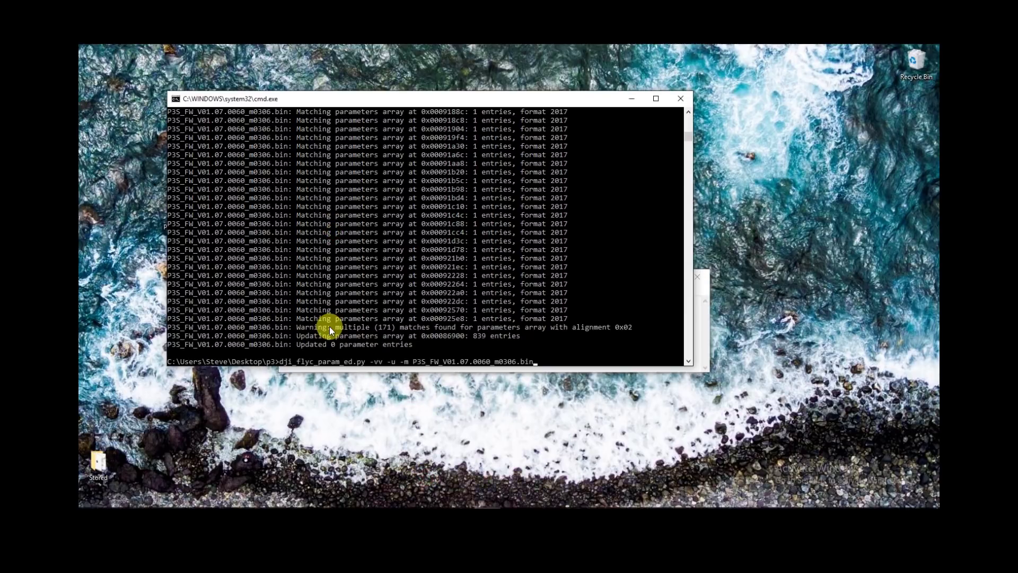
{"action": "key", "text": "Return"}
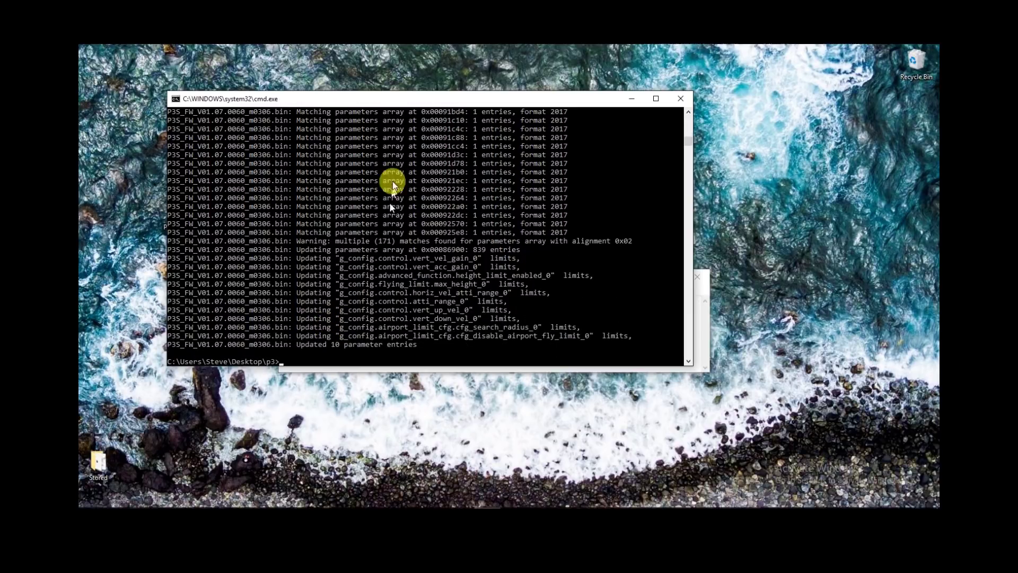
{"action": "left_click_drag", "start_coordinate": [396, 101], "coordinate": [487, 111]}
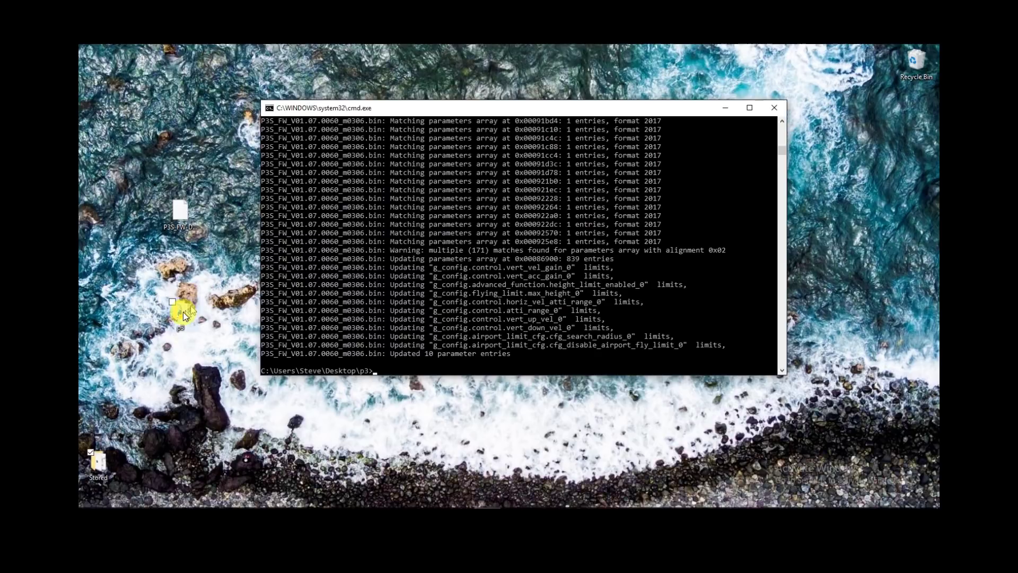
Rename P3S_FW_V01.07.0060_m0306.bin to PMCAPPFw3.bin and drag it onto the USB drive.
{"action": "double_click", "coordinate": [183, 313]}
{"action": "left_click", "coordinate": [386, 270]}
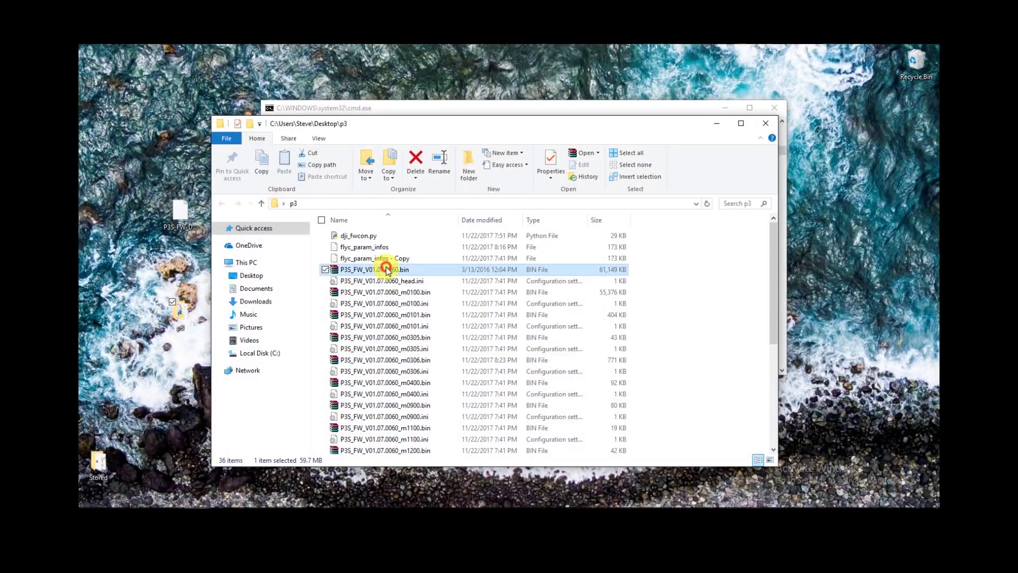
{"action": "left_click", "coordinate": [411, 360]}
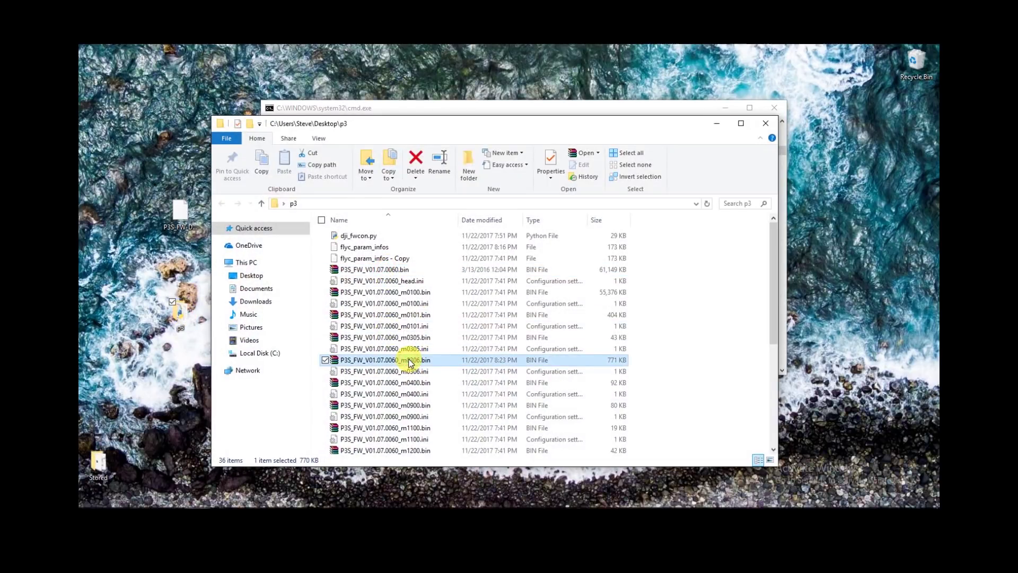
{"action": "right_click", "coordinate": [411, 360]}
{"action": "left_click", "coordinate": [326, 335]}
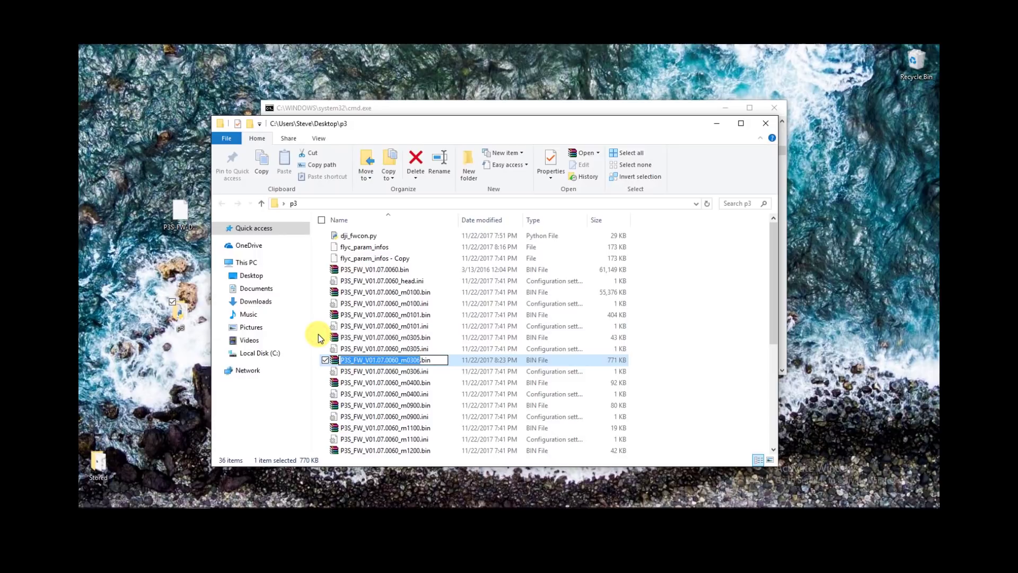
{"action": "key", "text": "BackSpace"}
{"action": "key", "text": "Delete"}
{"action": "key", "text": "Delete"}
{"action": "key", "text": "Delete"}
{"action": "key", "text": "Delete"}
{"action": "type", "text": "PMCAPPFw3.bin"}
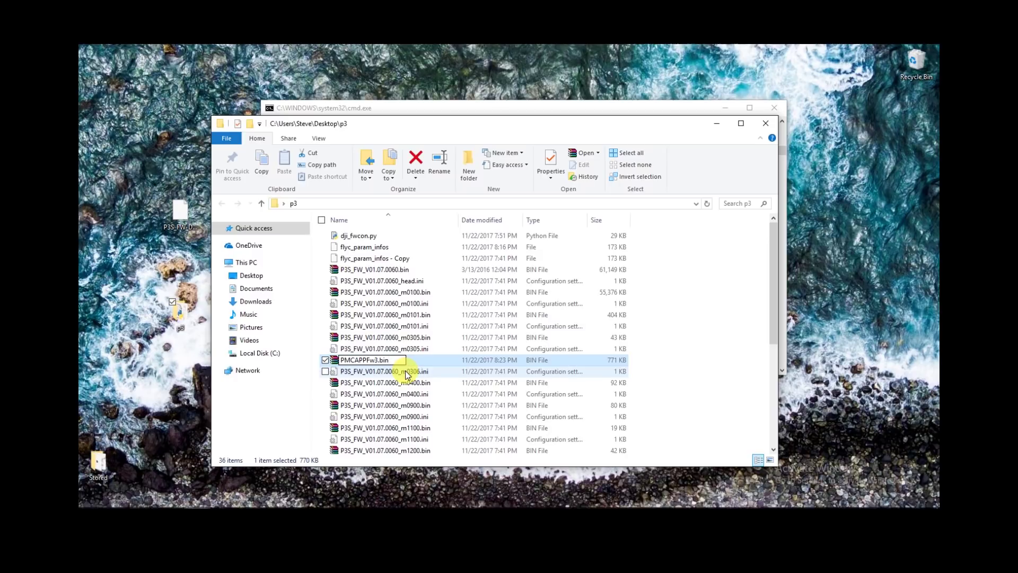
{"action": "key", "text": "Return"}
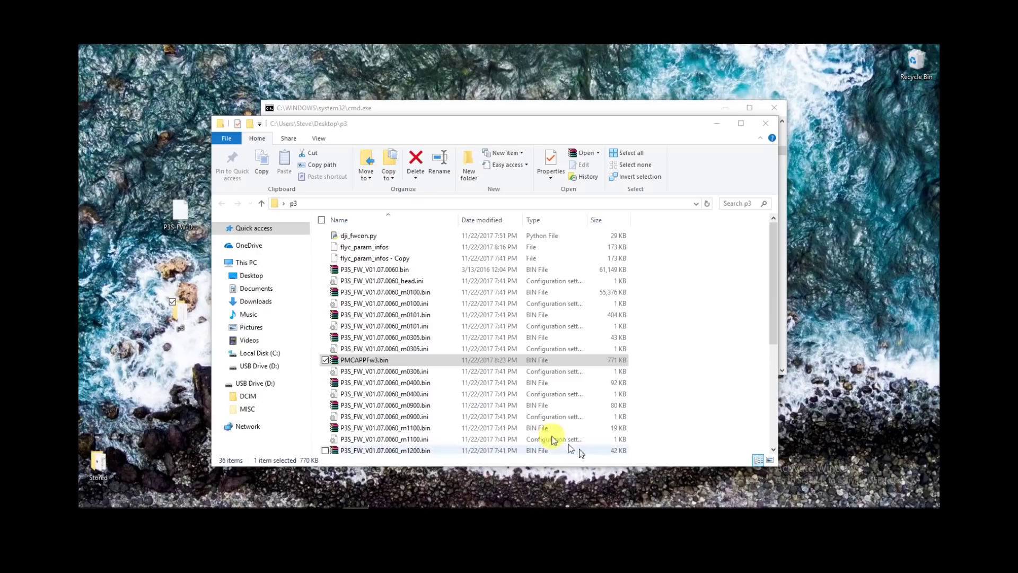
{"action": "left_click_drag", "start_coordinate": [380, 361], "coordinate": [261, 387]}
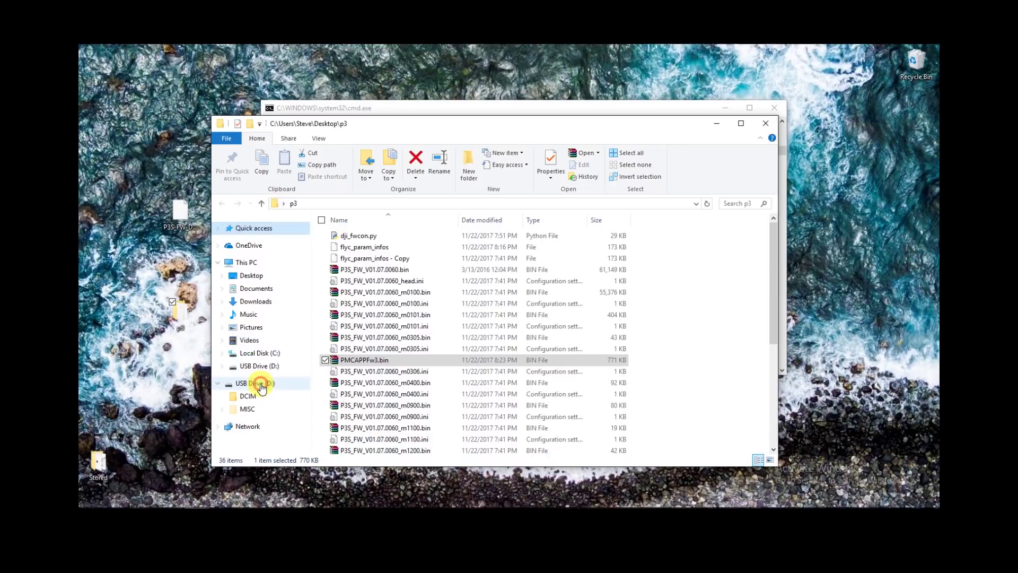
Delete the old P3S_FW_V01.07.0060.bin and P3S_FW_DEBUG files from USB Drive (D:).
{"action": "left_click", "coordinate": [261, 386]}
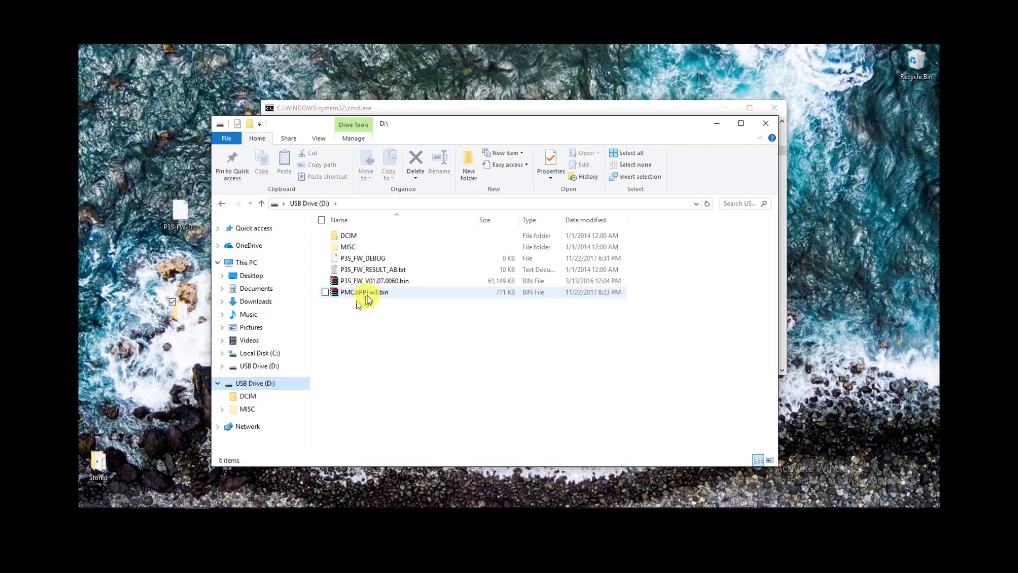
{"action": "left_click", "coordinate": [373, 283]}
{"action": "key", "text": "Delete"}
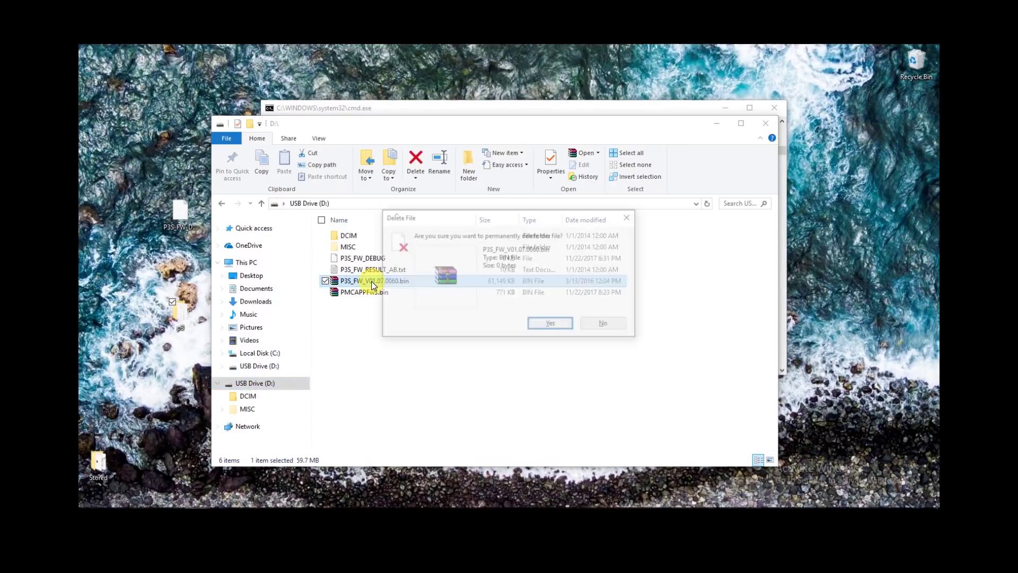
{"action": "left_click", "coordinate": [552, 326]}
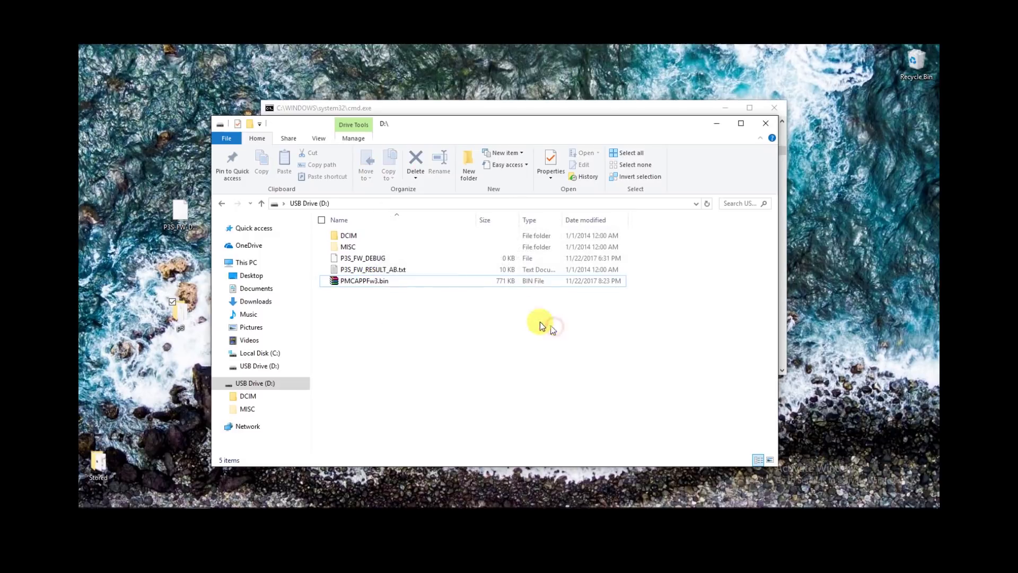
{"action": "left_click", "coordinate": [359, 259]}
{"action": "key", "text": "Delete"}
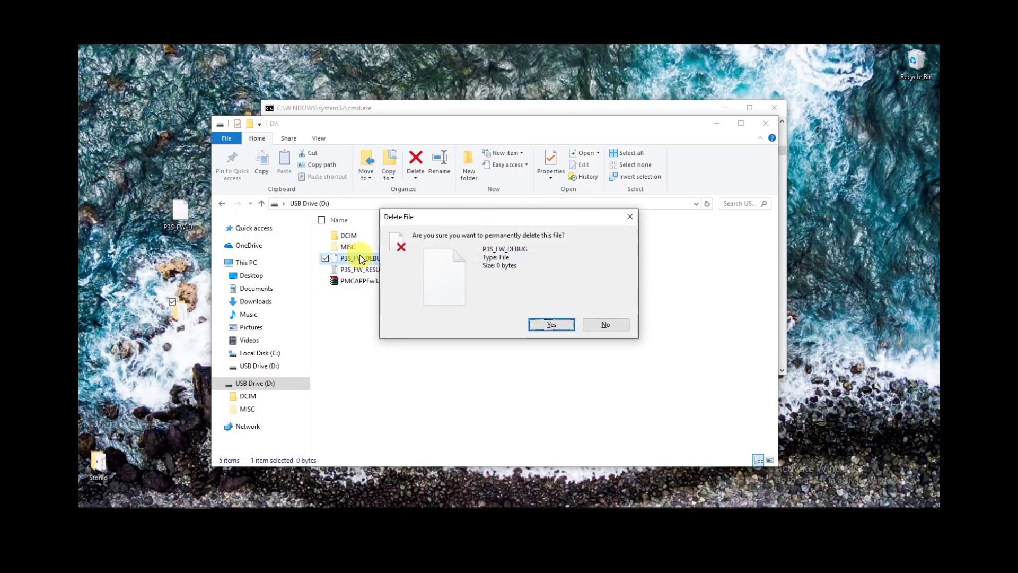
{"action": "left_click", "coordinate": [552, 324]}
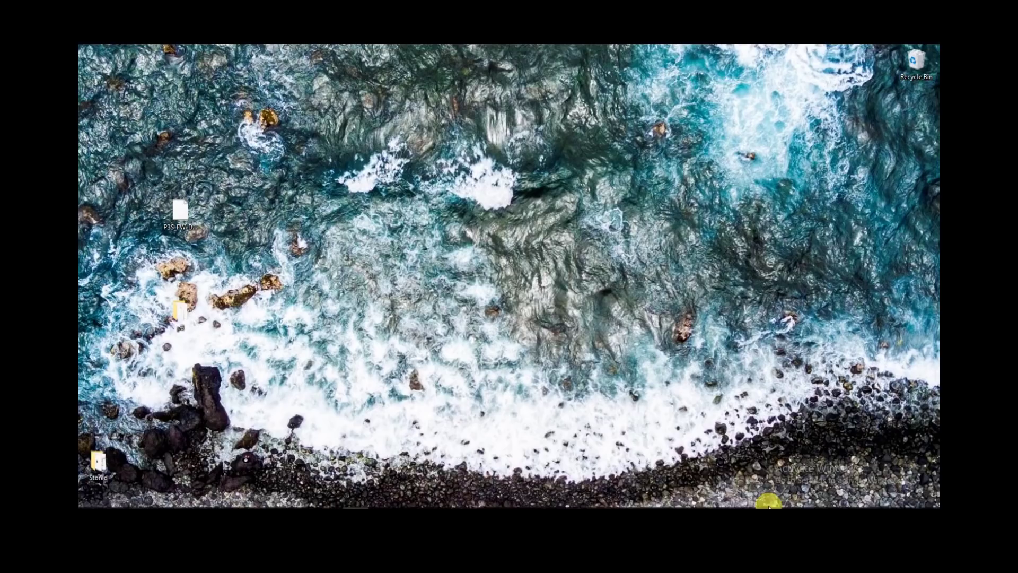
In a new File Explorer window, delete PMCAPPFw3_updated.bin from USB Drive (D:).
{"action": "left_click", "coordinate": [207, 506]}
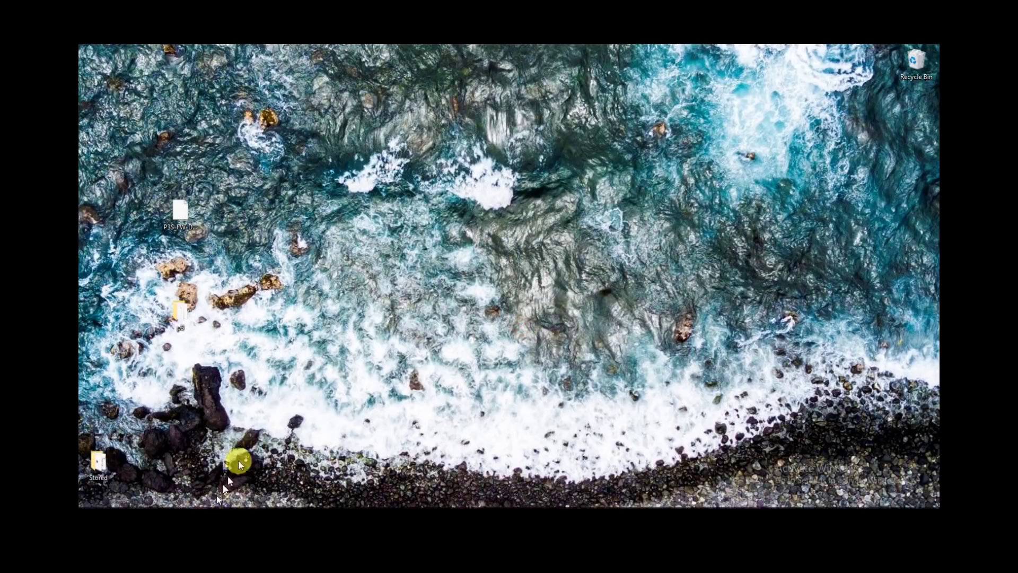
{"action": "left_click", "coordinate": [497, 365]}
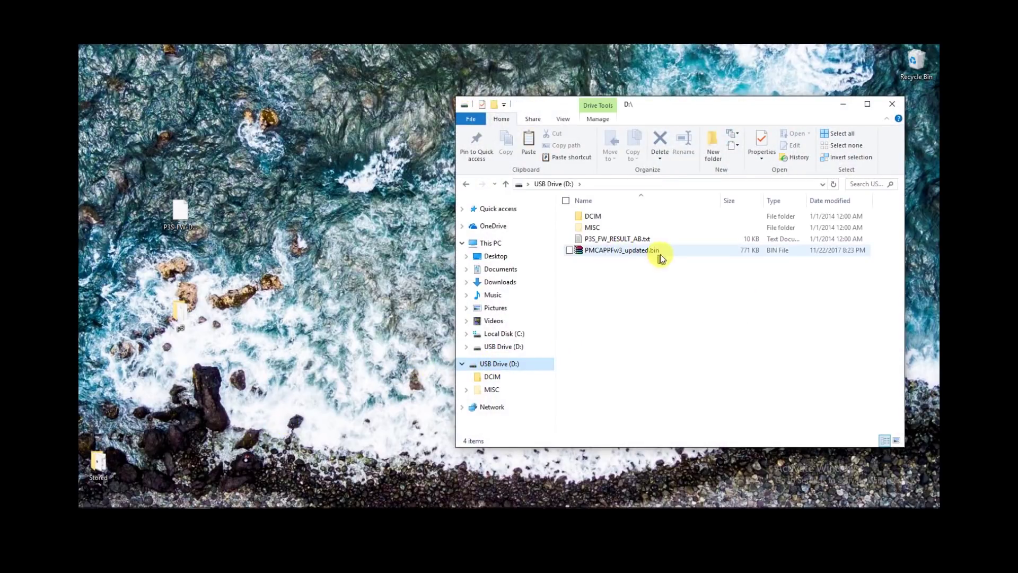
{"action": "left_click", "coordinate": [622, 253]}
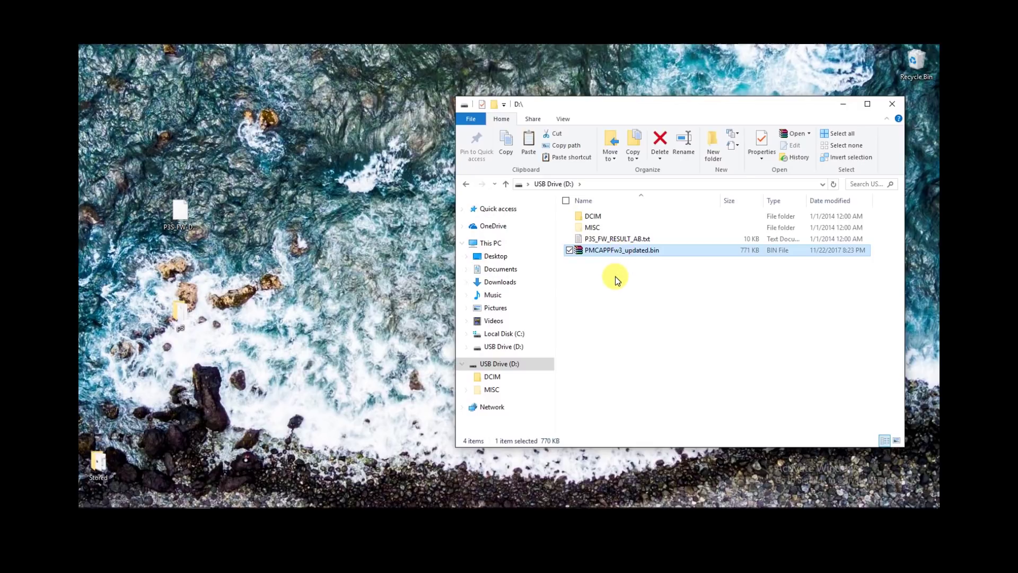
{"action": "key", "text": "Delete"}
{"action": "left_click", "coordinate": [548, 328]}
{"action": "left_click", "coordinate": [609, 313]}
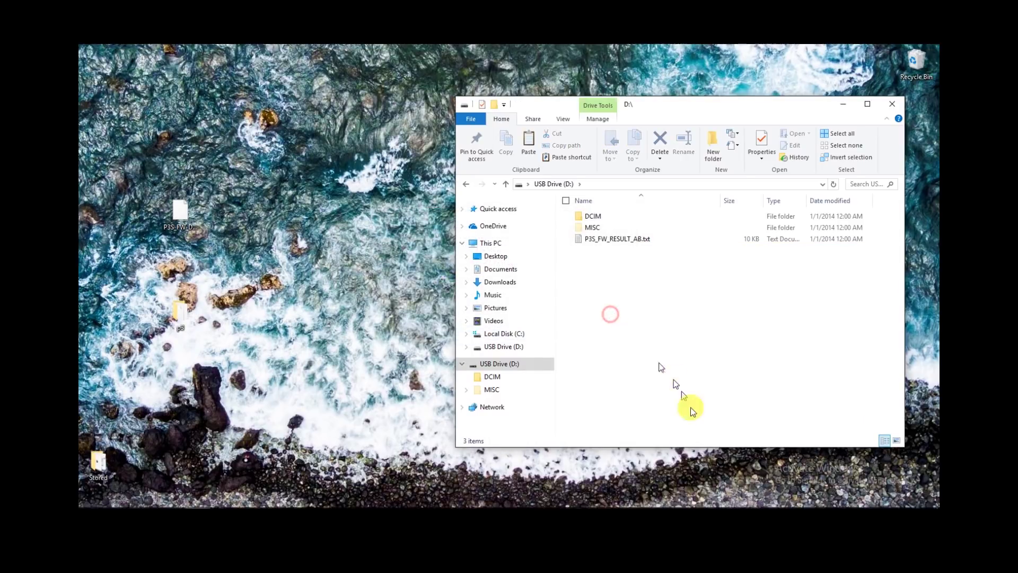